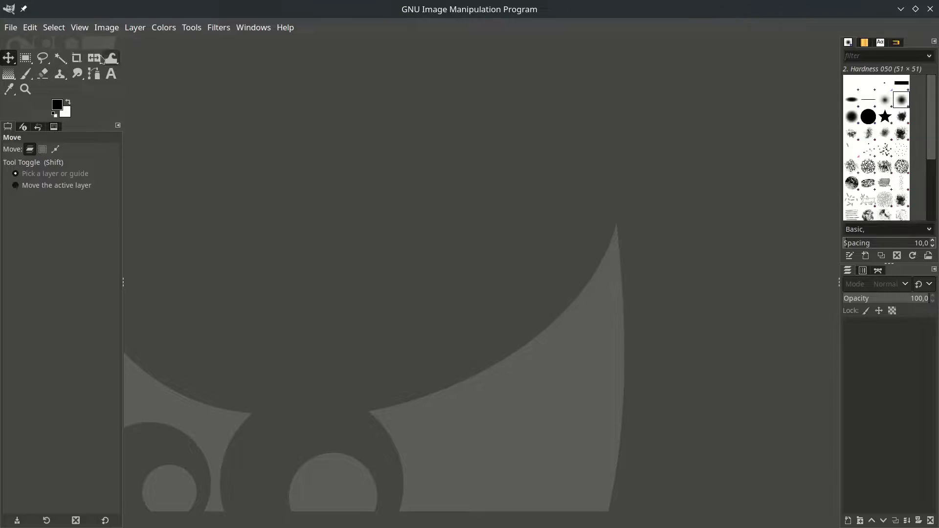
- Create a new 1920×1080 px blank white image from File > New
left_click(10, 27)
left_click(22, 42)
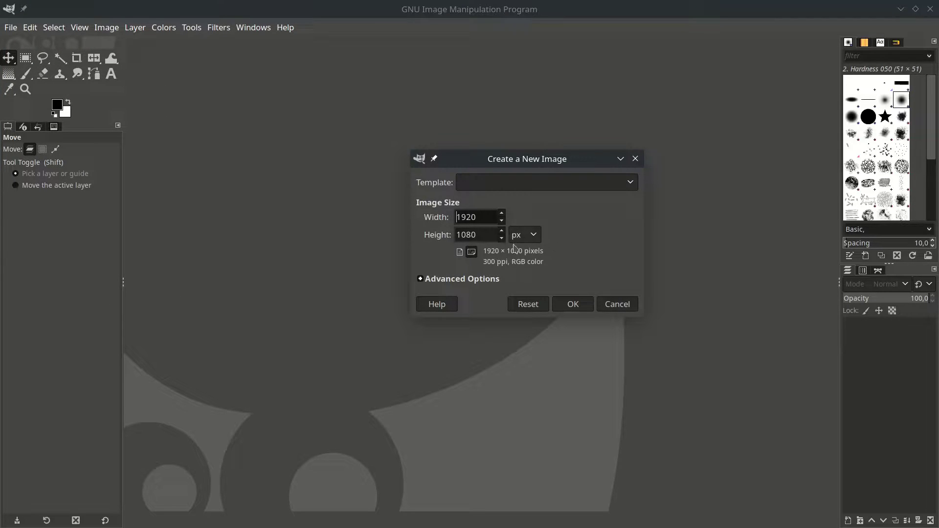
left_click(572, 304)
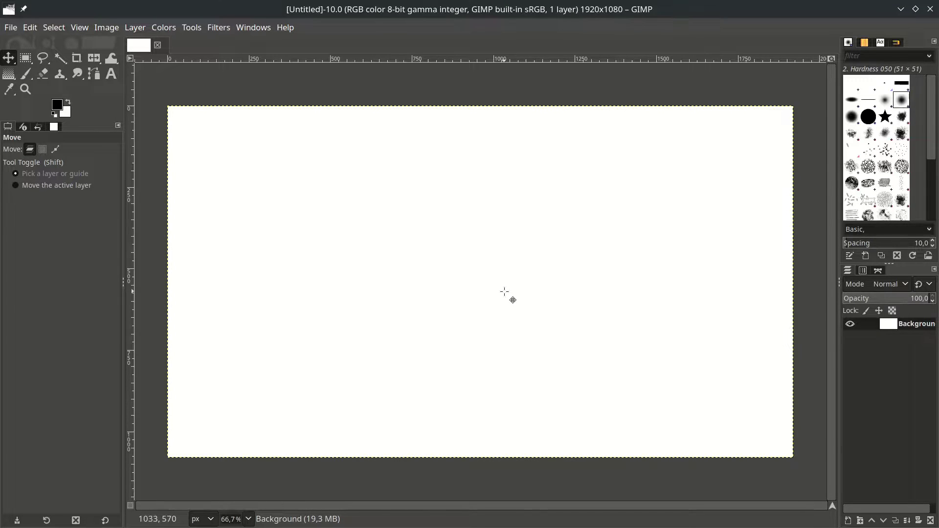
- Set the foreground to yellow ffc900, then swap it into the background
left_click(58, 111)
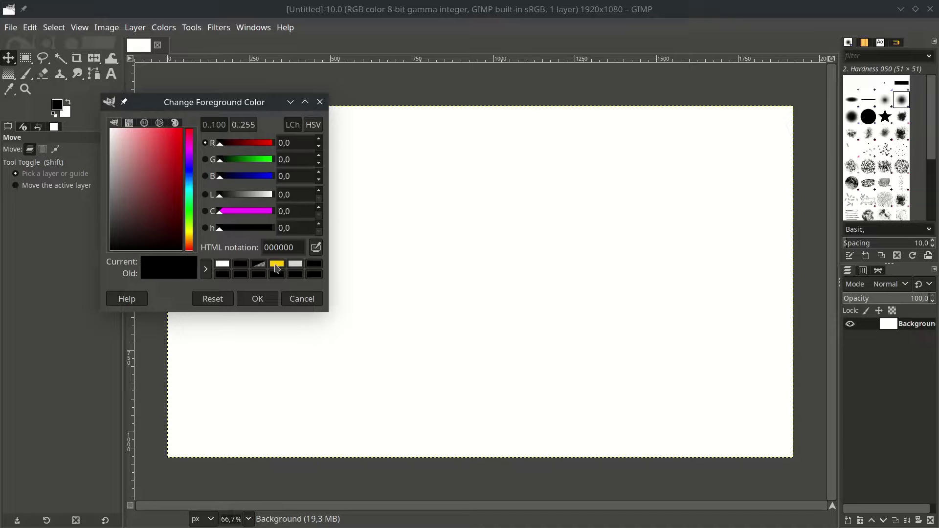
left_click(276, 264)
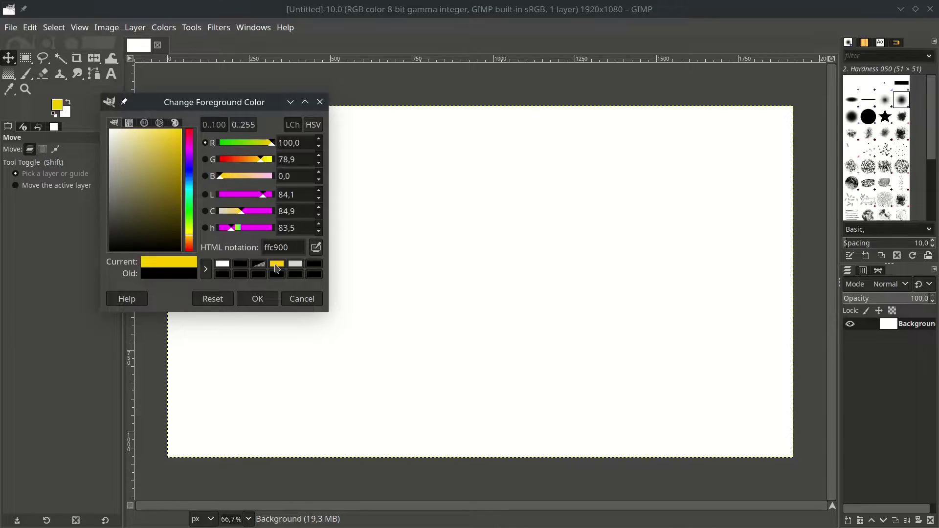
left_click(259, 299)
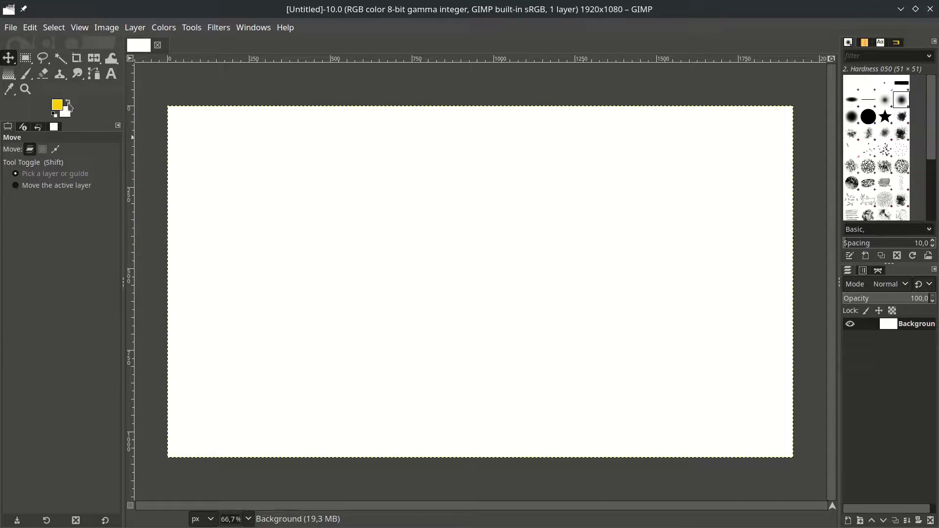
left_click(69, 103)
- Set the foreground colour to orange ff9200
left_click(57, 104)
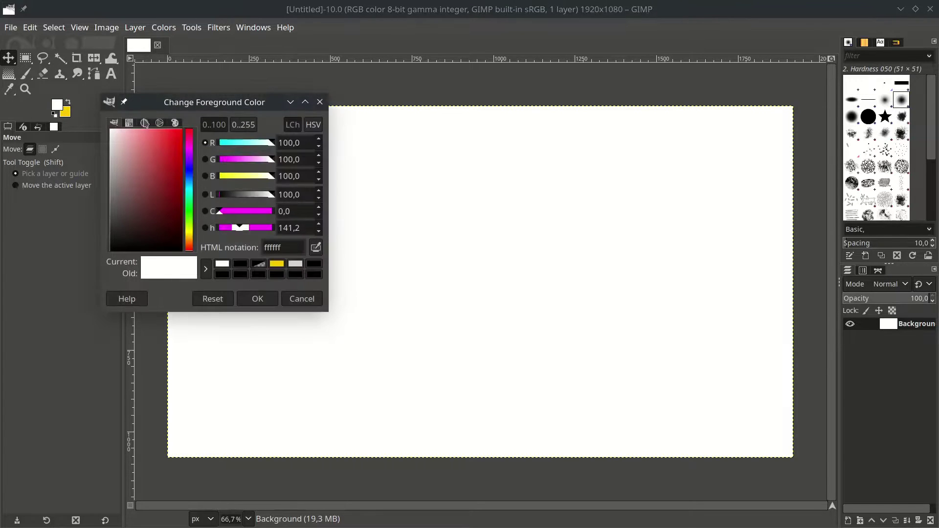
left_click(277, 264)
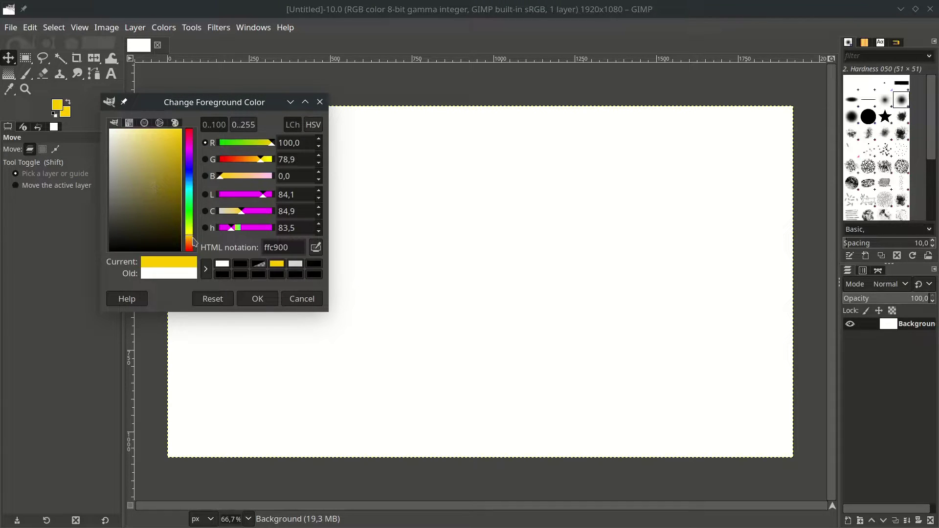
left_click_drag(193, 240, 193, 244)
left_click(258, 299)
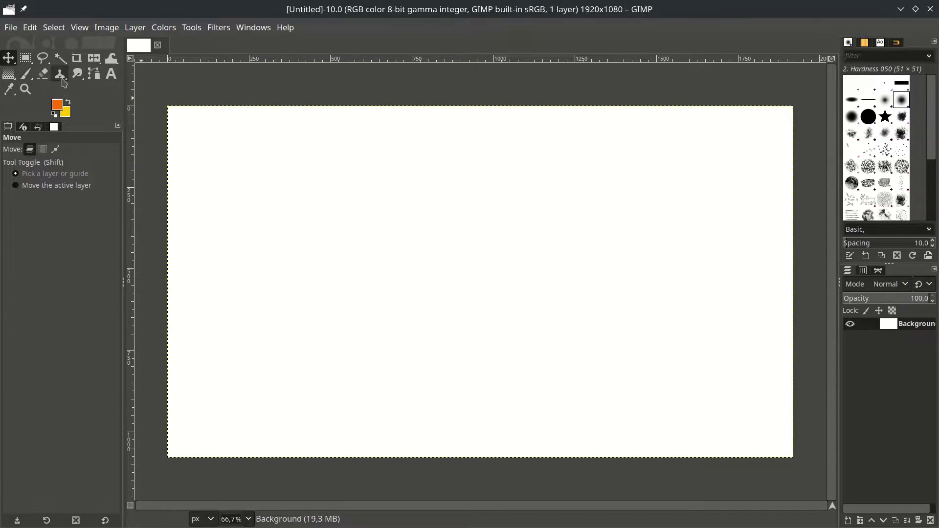
- Draw a linear FG-to-BG yellow-to-orange gradient diagonally across the canvas
left_click(13, 76)
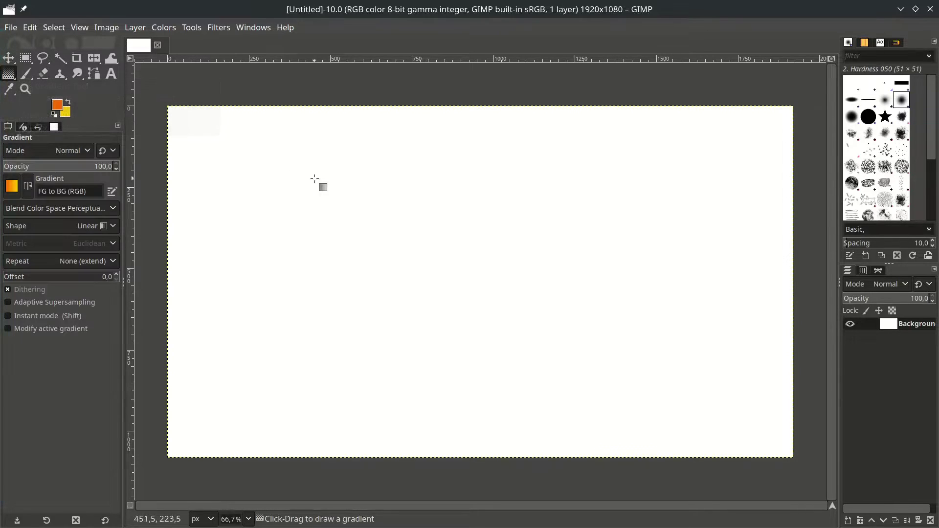
left_click(110, 226)
left_click(58, 189)
key("x")
left_click_drag(182, 98, 697, 482)
- Reposition the gradient endpoints so yellow is at the top and orange below, then apply
left_click_drag(182, 98, 383, 78)
left_click_drag(697, 482, 584, 468)
left_click_drag(380, 78, 431, 88)
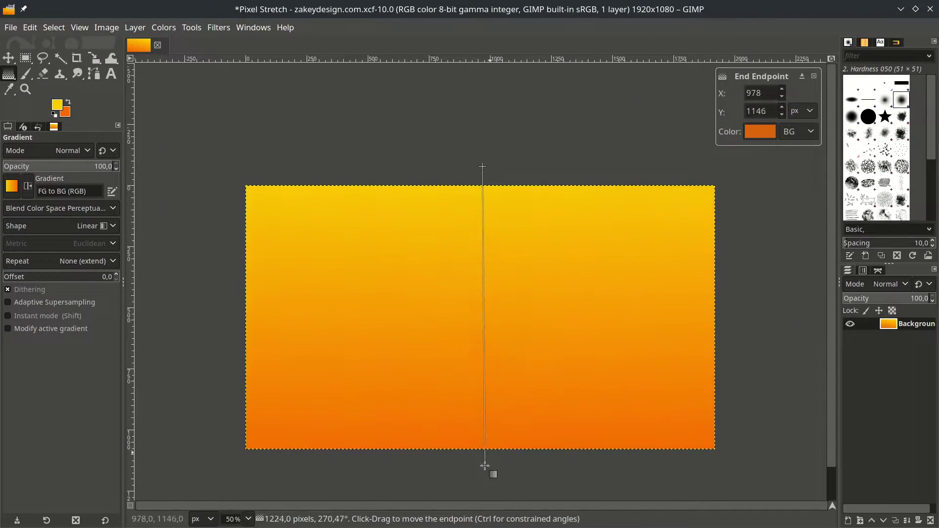
left_click_drag(486, 469, 456, 452)
left_click_drag(480, 285, 493, 268)
left_click_drag(457, 449, 419, 455)
scroll(419, 455, "up", 1)
scroll(419, 455, "down", 3)
left_click(502, 69)
left_click_drag(503, 69, 475, 149)
key("Return")
scroll(456, 365, "up", 1)
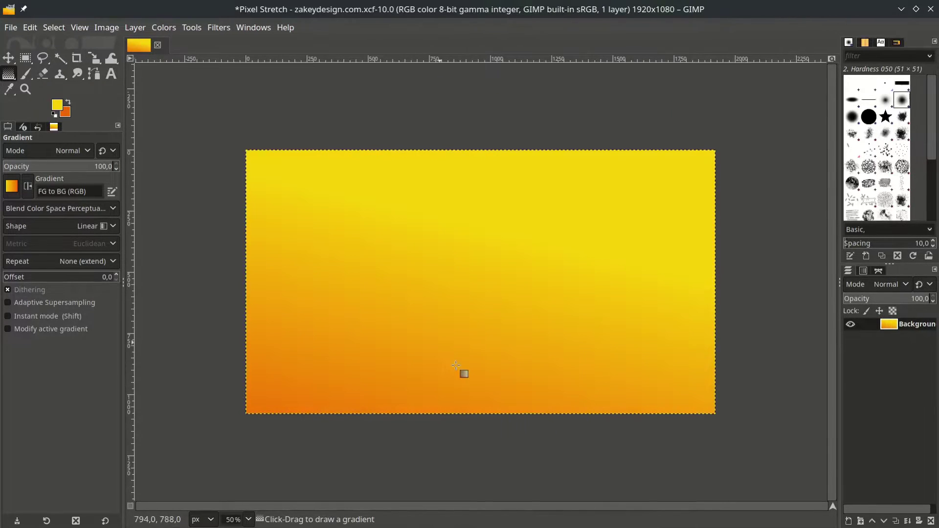
- Open the player image file 65434560_l.xcf
left_click(17, 25)
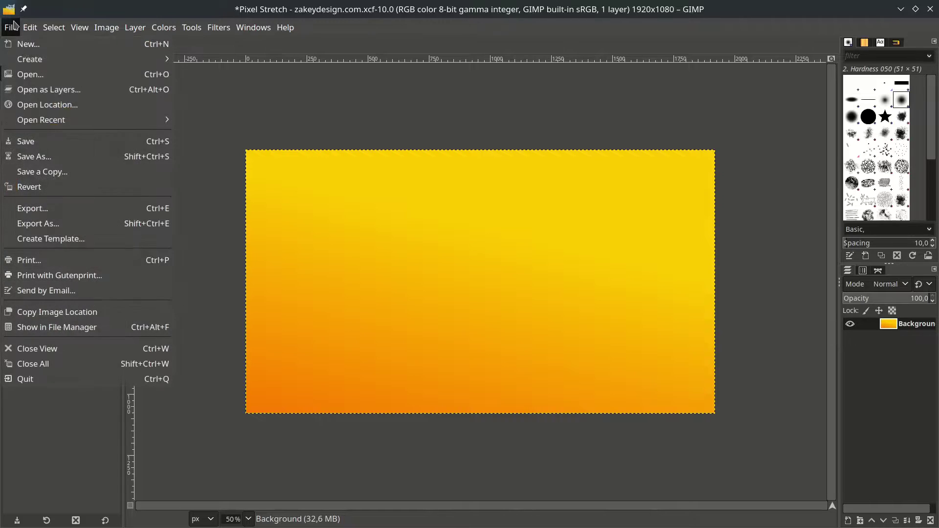
left_click(29, 73)
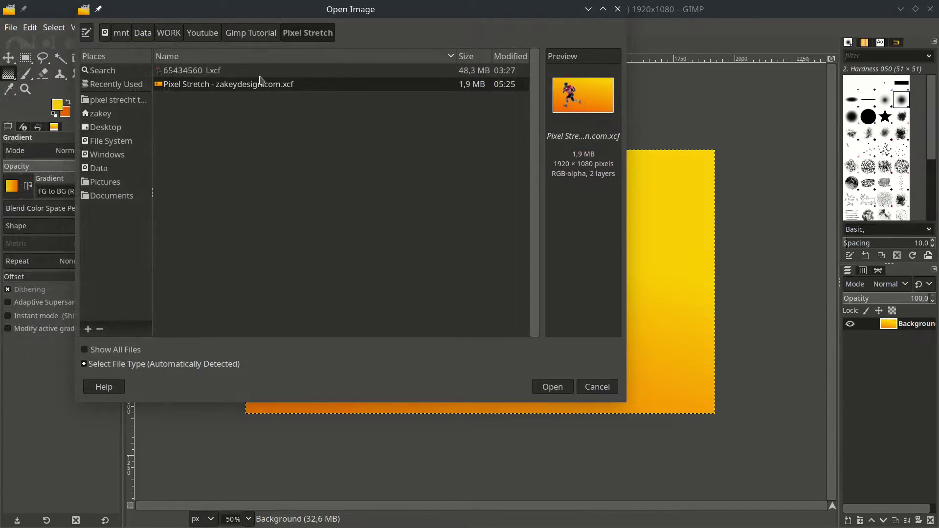
left_click(260, 74)
double_click(259, 71)
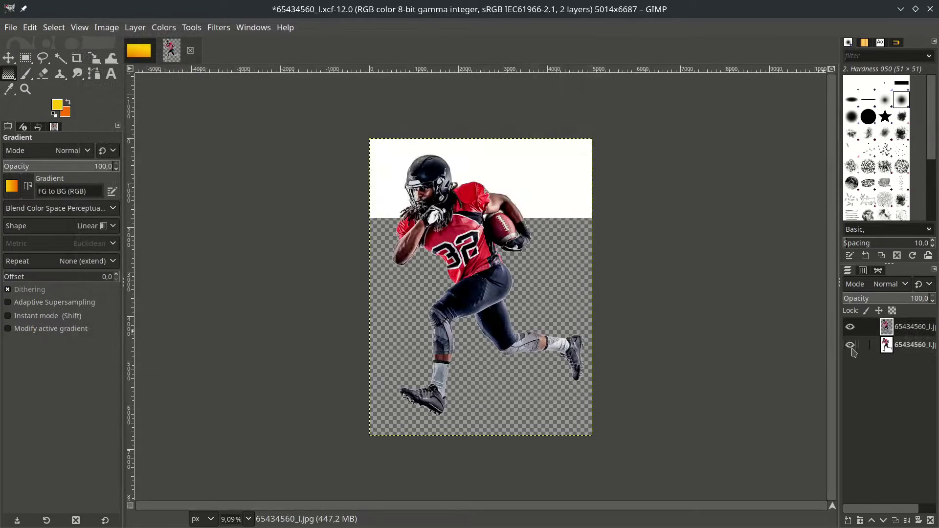
- Hide its white background and drag the player layer into the Pixel Stretch image
left_click(850, 346)
left_click(851, 346)
left_click(851, 346)
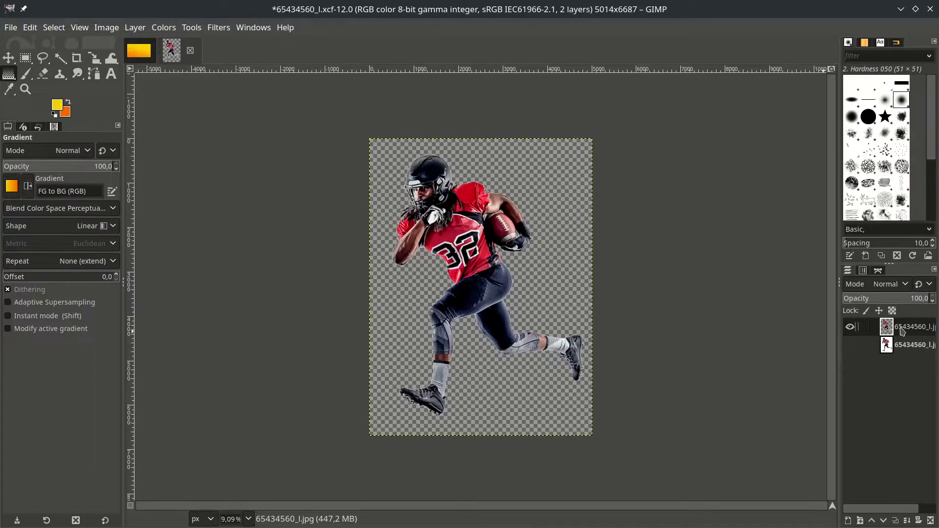
left_click_drag(901, 331, 409, 291)
scroll(429, 311, "down", 5)
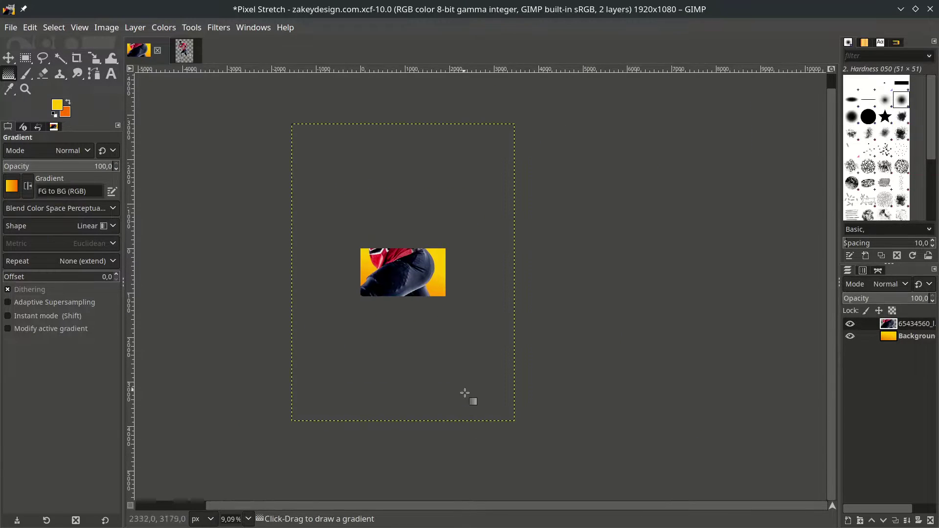
- Scale the player layer to 697×930 px and shift it about 190 px left
key("shift+s")
left_click(523, 430)
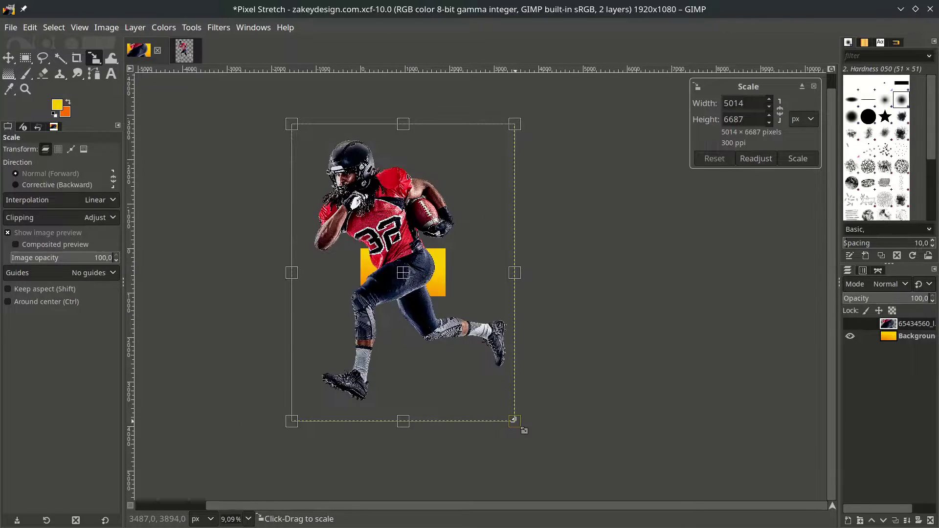
left_click_drag(513, 419, 431, 309)
scroll(421, 321, "up", 1)
scroll(422, 321, "up", 2)
left_click_drag(503, 315, 440, 245)
scroll(563, 392, "up", 2)
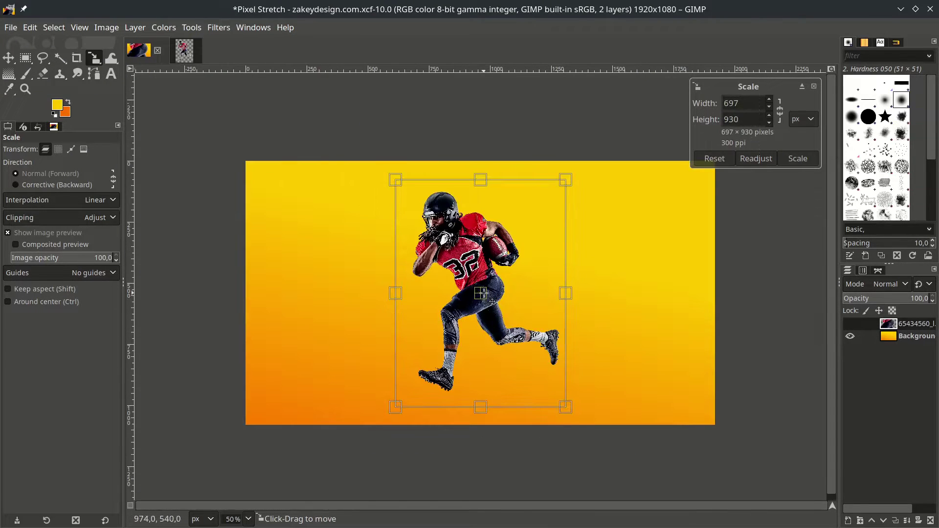
left_click_drag(482, 293, 391, 292)
key("Return")
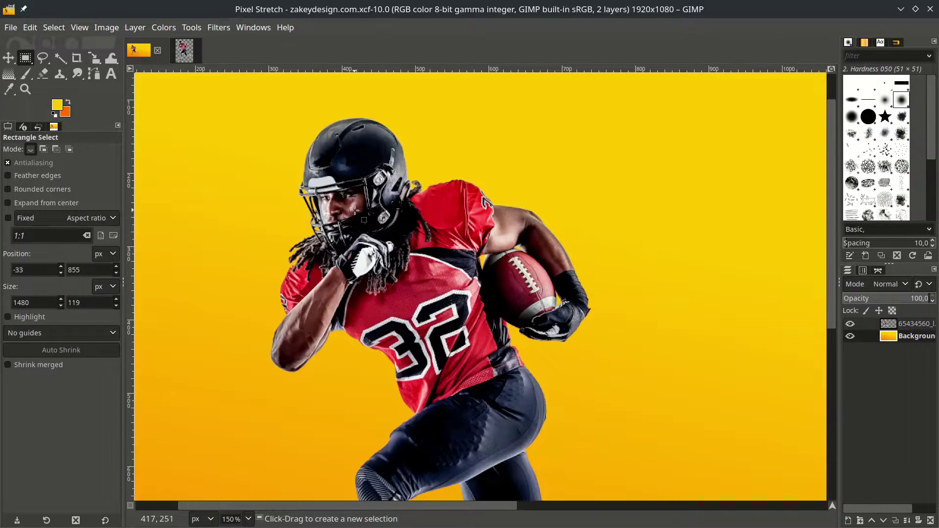
- Select a 6 px wide vertical strip through the player's helmet and chest
scroll(367, 127, "up", 1)
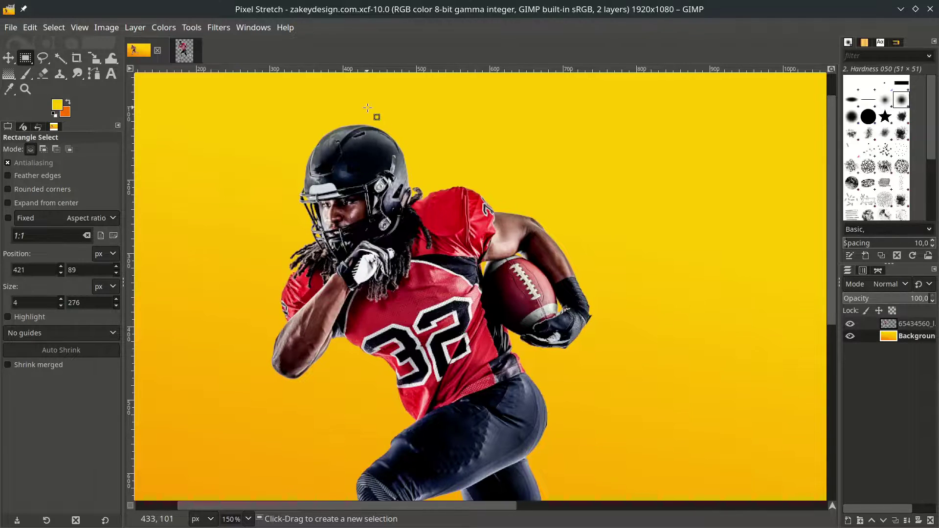
left_click_drag(366, 103, 379, 326)
left_click_drag(378, 394, 370, 397)
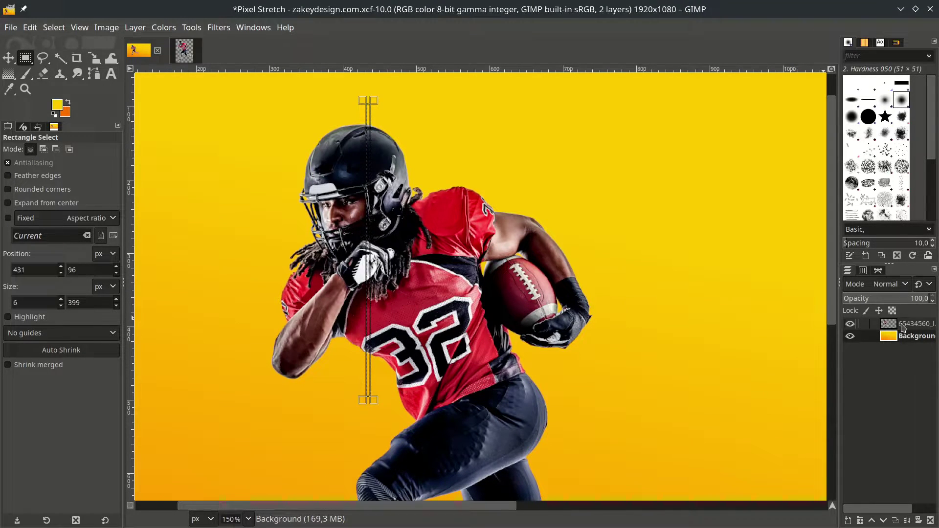
- Copy the strip from the player layer and paste it as a new layer
left_click(902, 325)
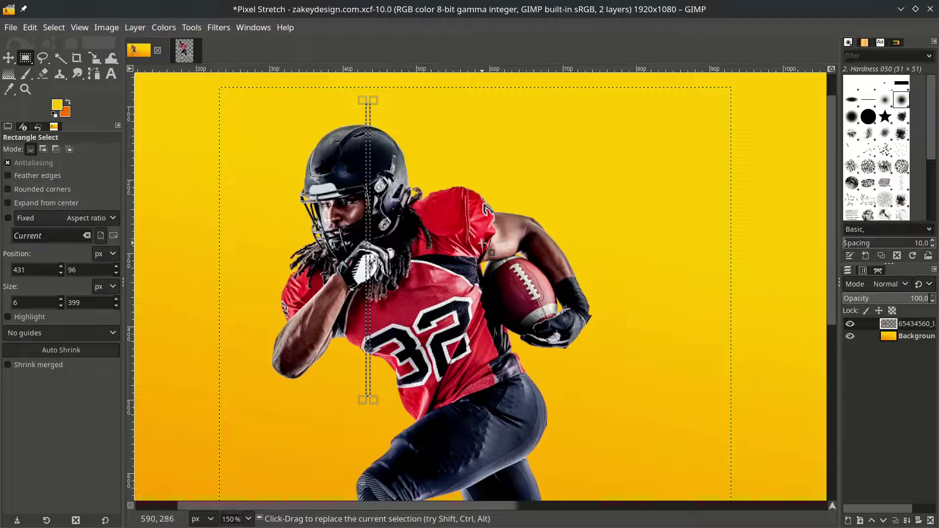
key("ctrl+c")
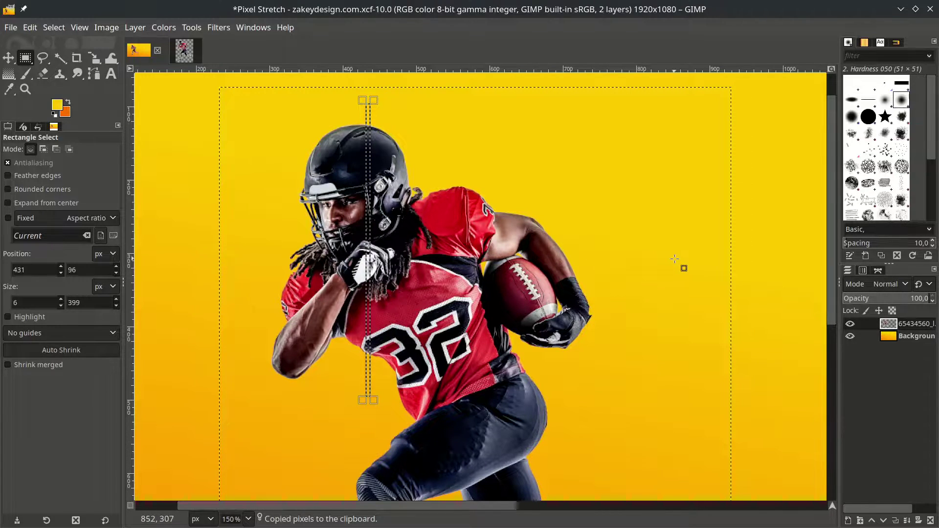
key("ctrl+v")
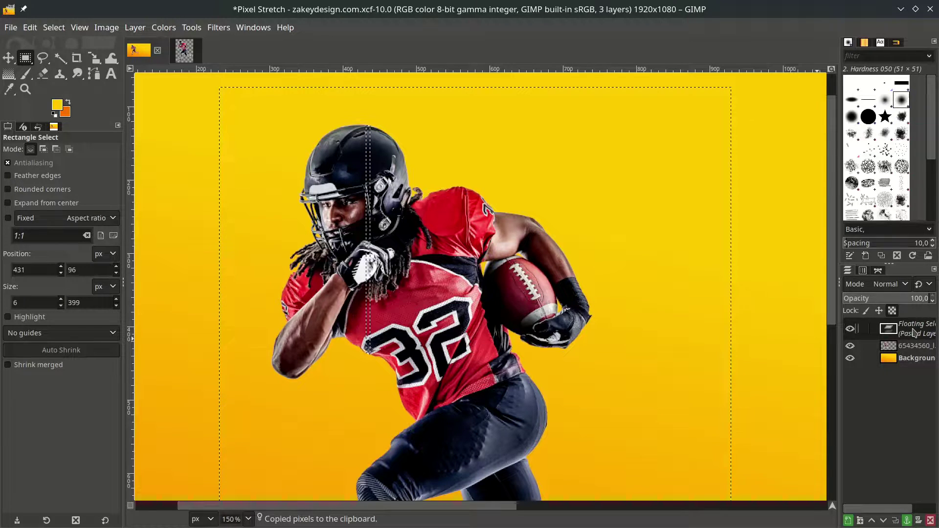
left_click(849, 523)
scroll(453, 279, "down", 3)
scroll(442, 276, "up", 3)
scroll(442, 276, "down", 3)
scroll(439, 127, "up", 3)
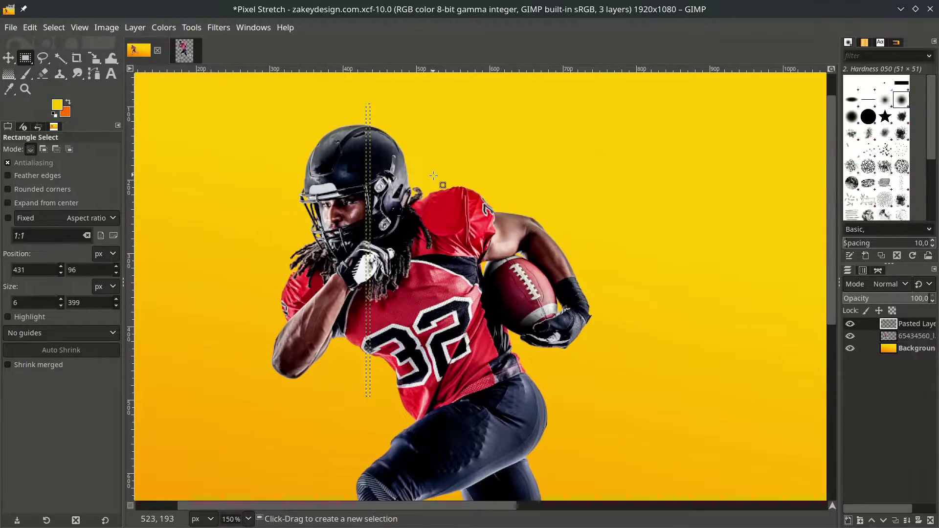
- Select a thin strip through the torso and leg, then copy and paste it from the player layer
left_click_drag(433, 176, 448, 417)
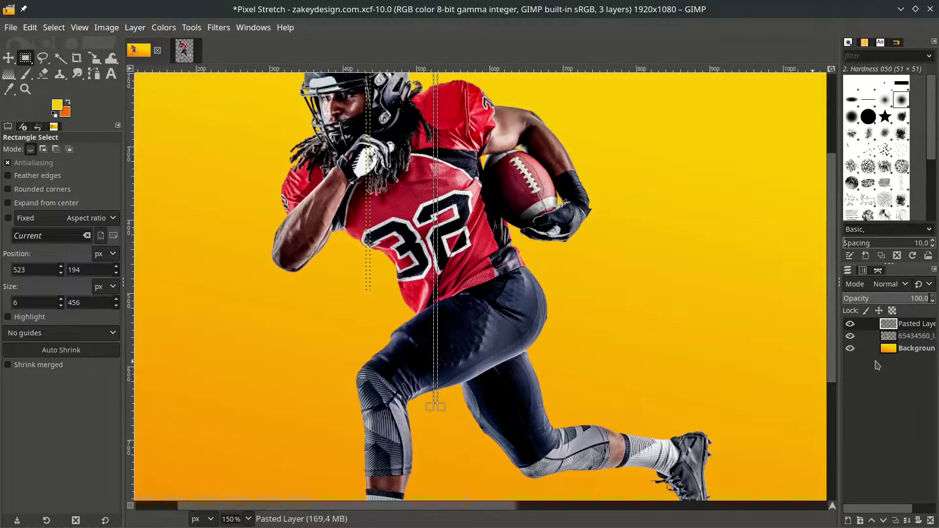
left_click(917, 338)
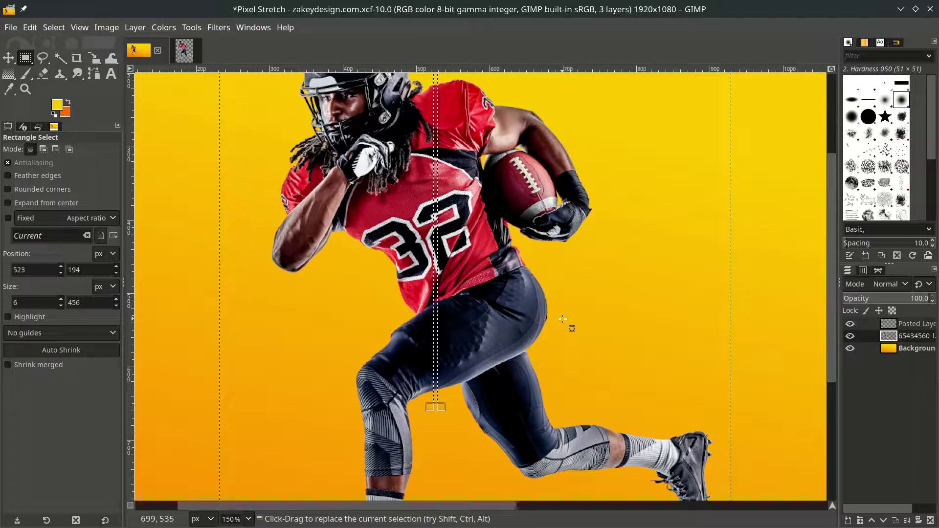
key("ctrl+c")
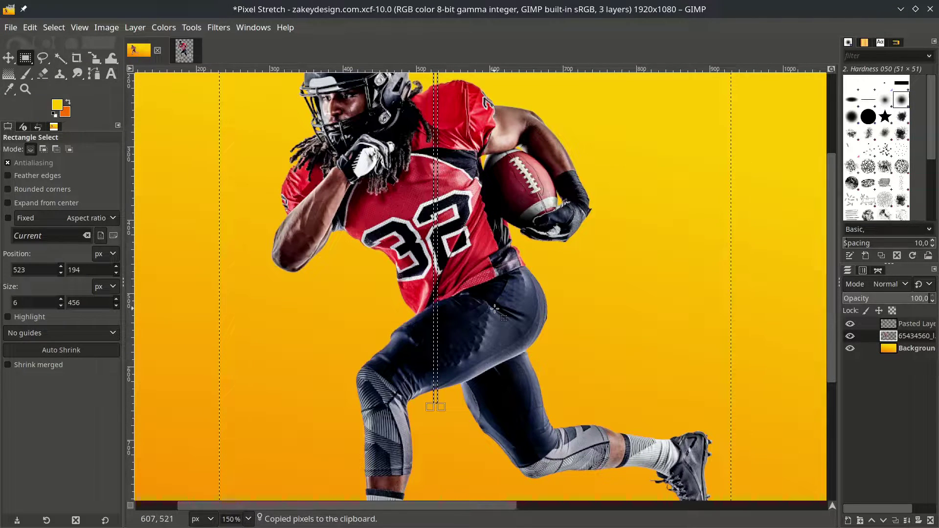
key("ctrl+v")
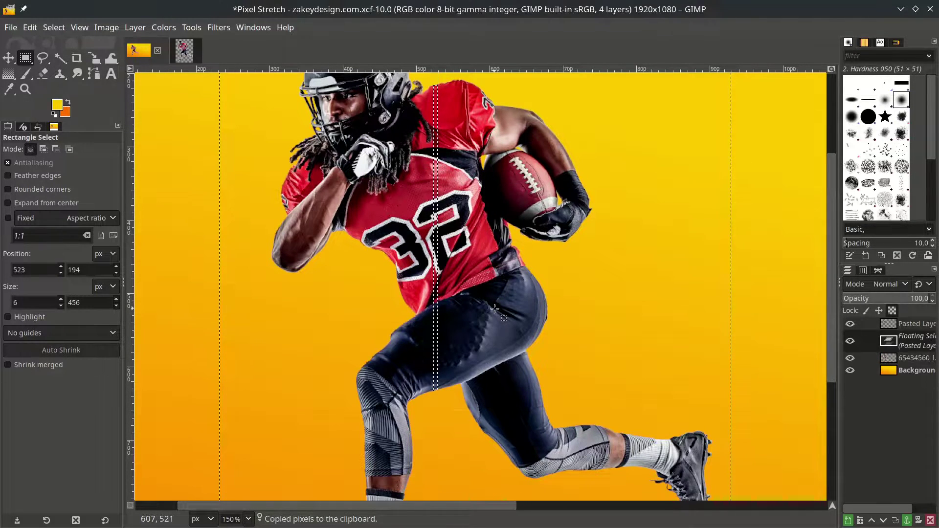
- Make the torso sliver a layer, then copy a shin sliver into its own new layer
left_click(848, 520)
scroll(580, 378, "down", 5)
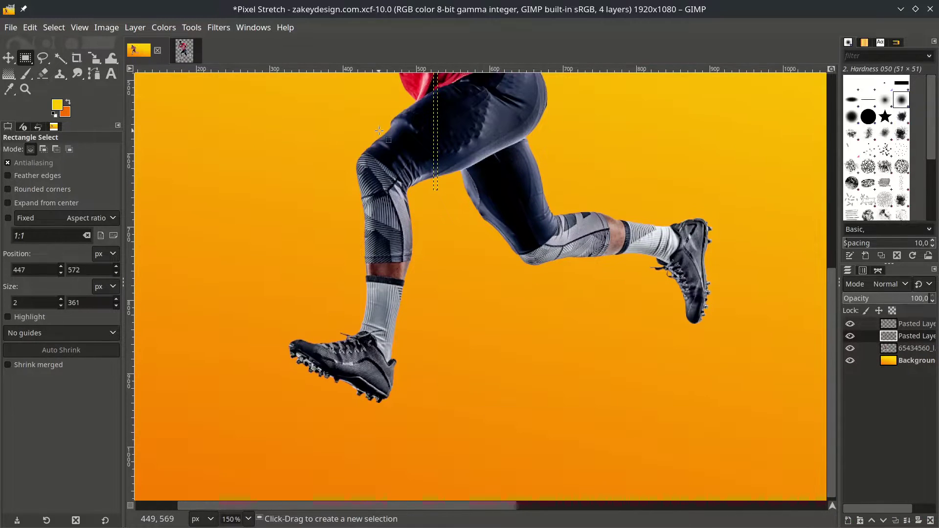
left_click_drag(378, 131, 374, 410)
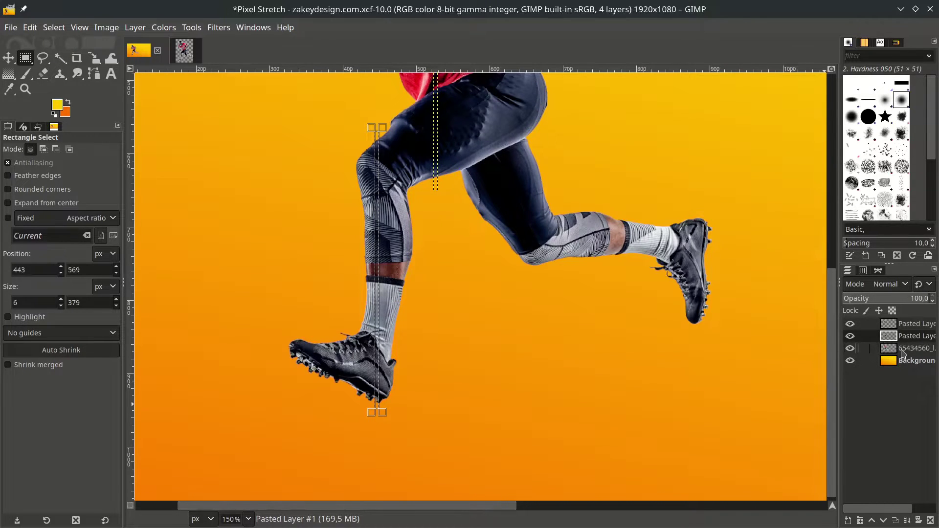
left_click(902, 348)
key("ctrl+c")
key("ctrl+v")
left_click(848, 521)
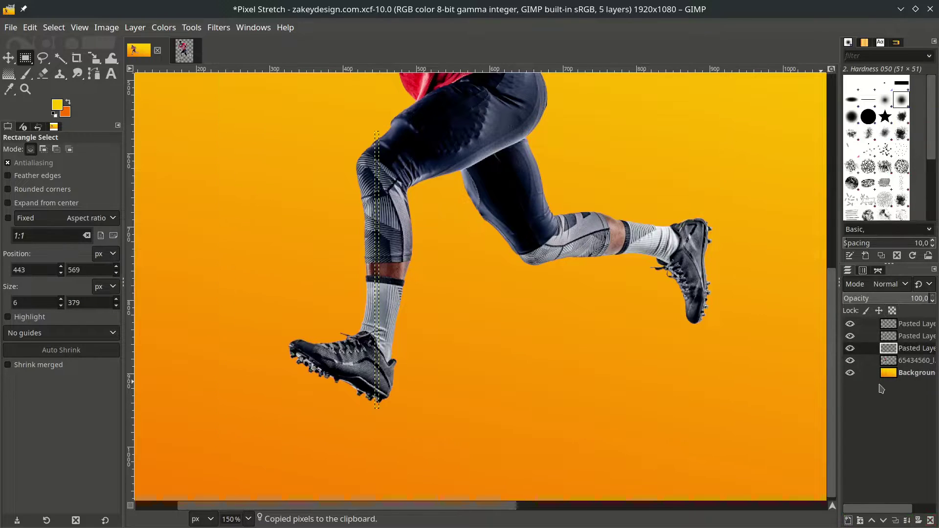
- Move the player photo layer to the top of the stack and hide it
left_click(880, 360)
key("1")
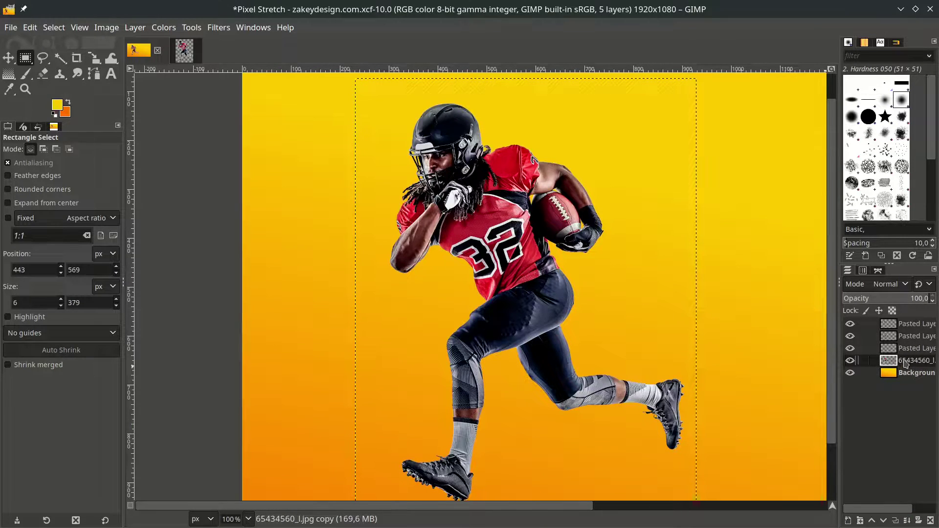
left_click_drag(906, 364, 908, 327)
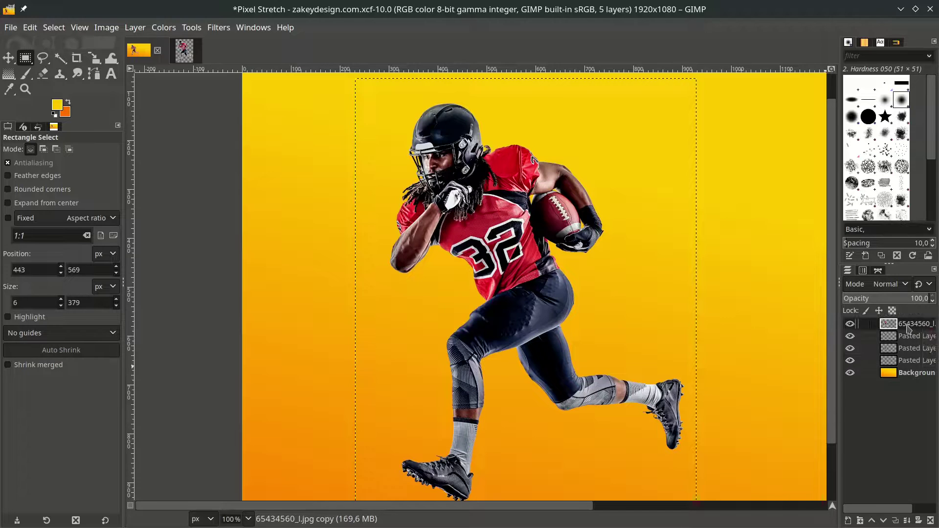
left_click(849, 325)
key("minus")
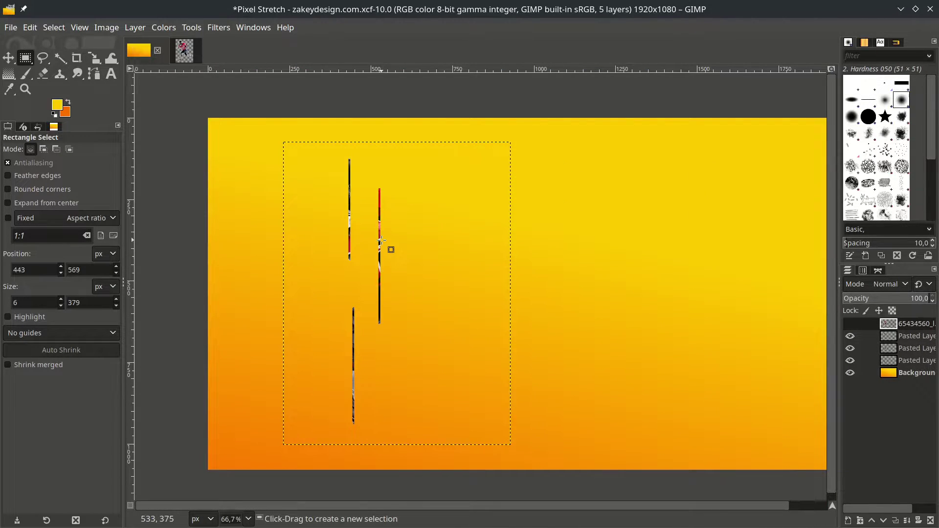
- Slide the red sliver and the shin sliver left so all three slivers form one vertical column
left_click(15, 58)
key("1")
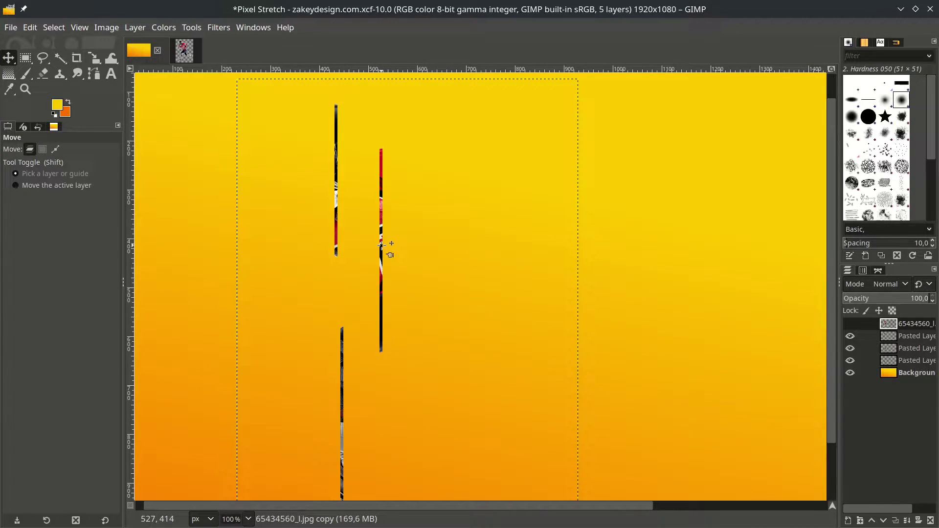
scroll(381, 245, "up", 3)
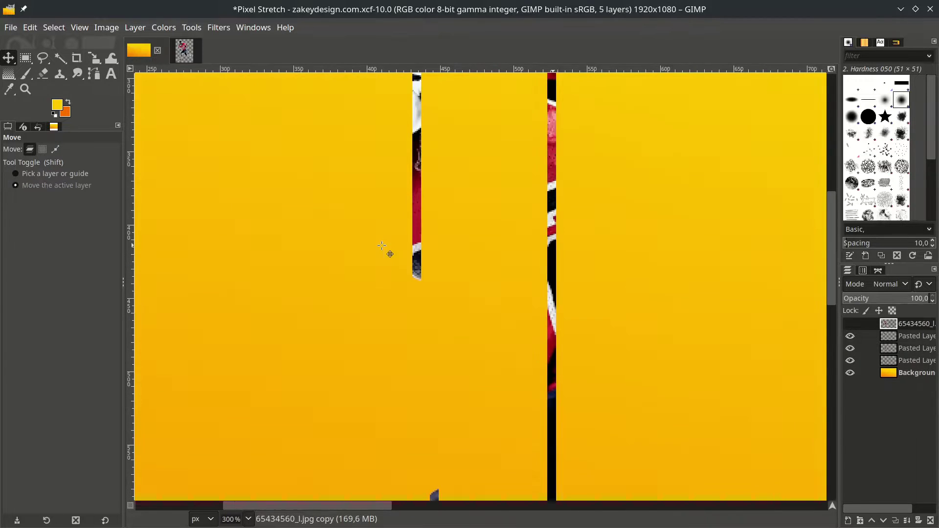
left_click(552, 278)
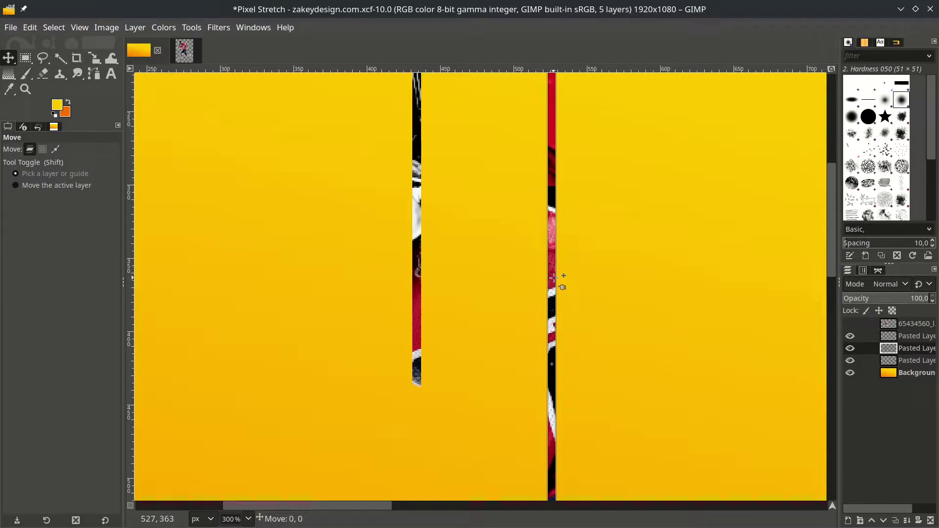
left_click_drag(553, 278, 423, 282)
scroll(425, 273, "down", 2)
scroll(431, 240, "up", 1)
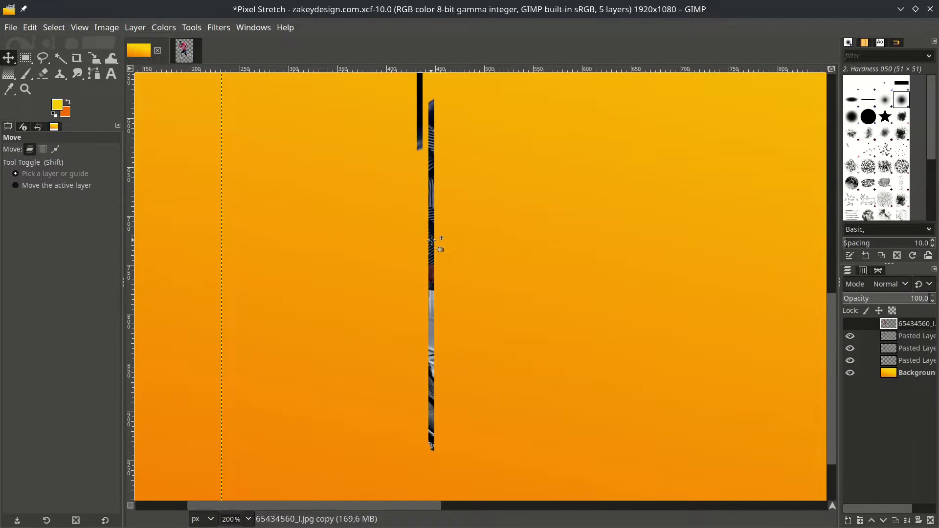
left_click(431, 239)
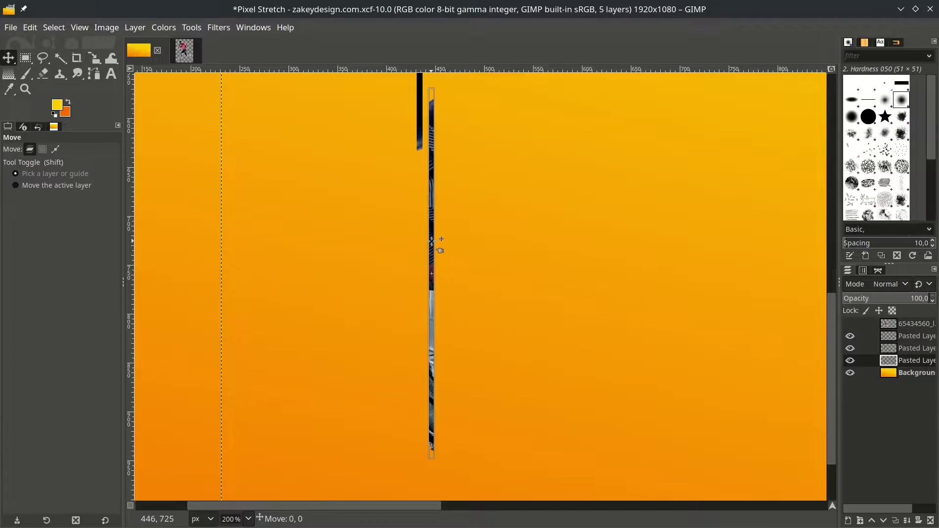
left_click_drag(431, 240, 419, 240)
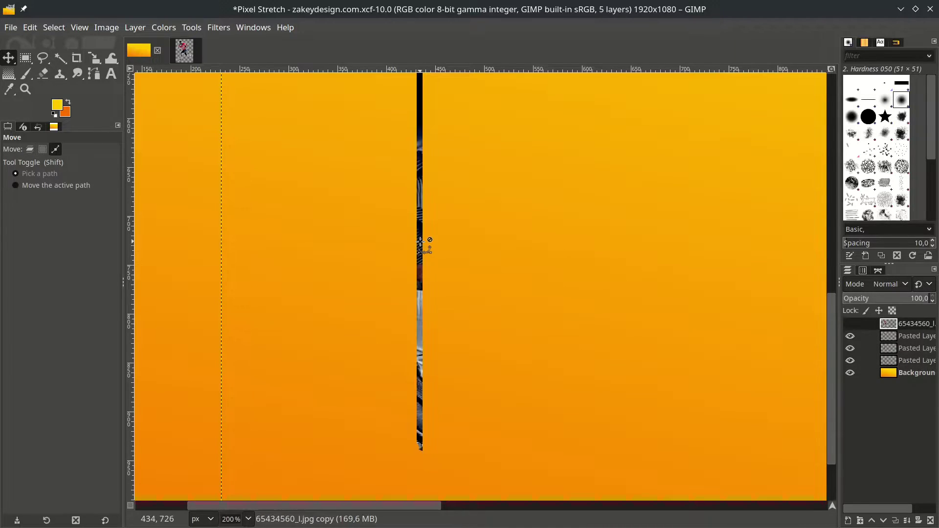
scroll(420, 242, "down", 3)
- Merge the three sliver layers down into a single layer
scroll(419, 244, "up", 1)
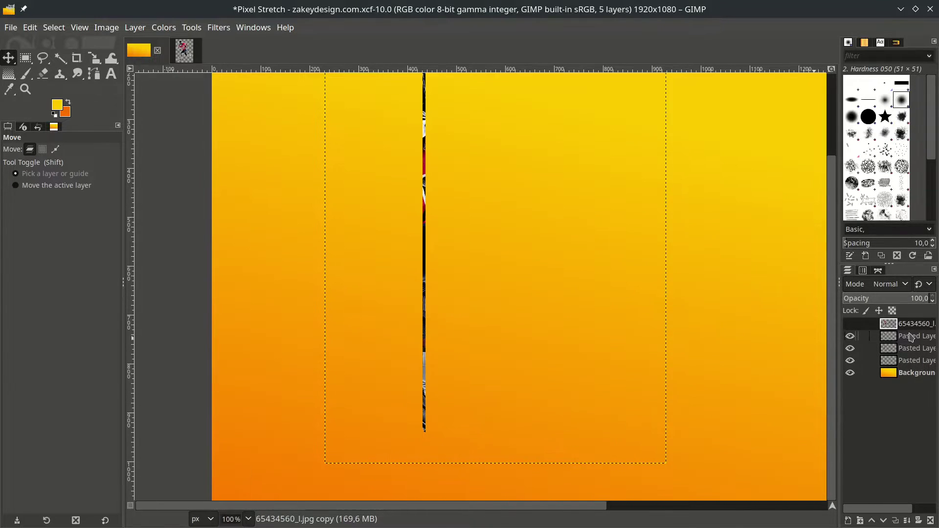
left_click(913, 340)
right_click(915, 342)
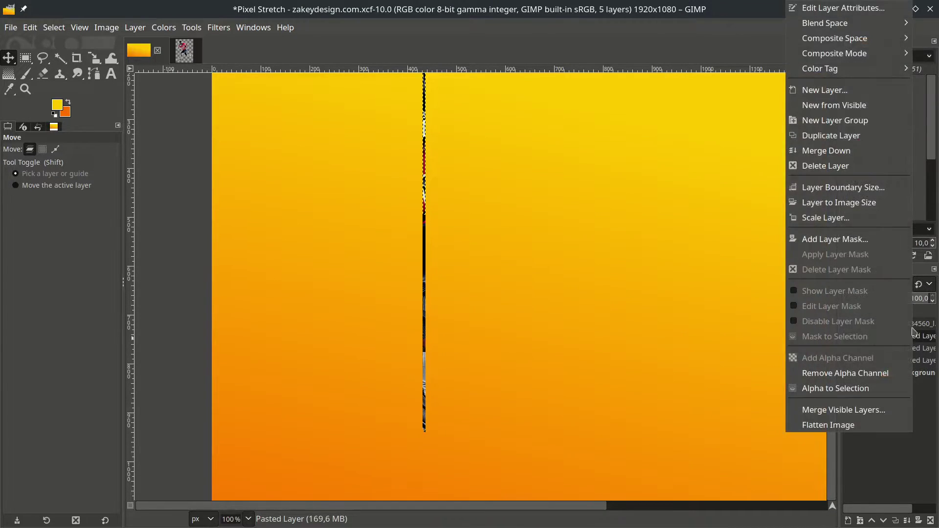
left_click(838, 149)
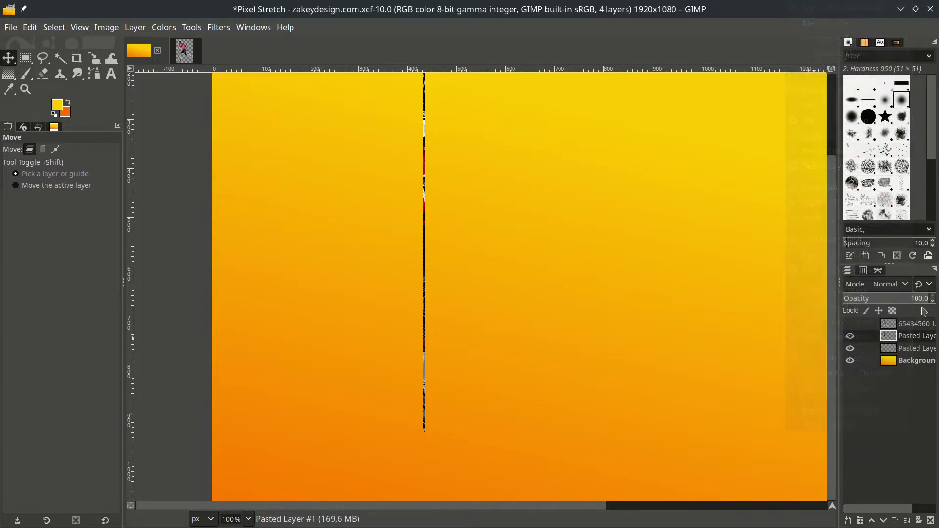
right_click(917, 341)
left_click(833, 164)
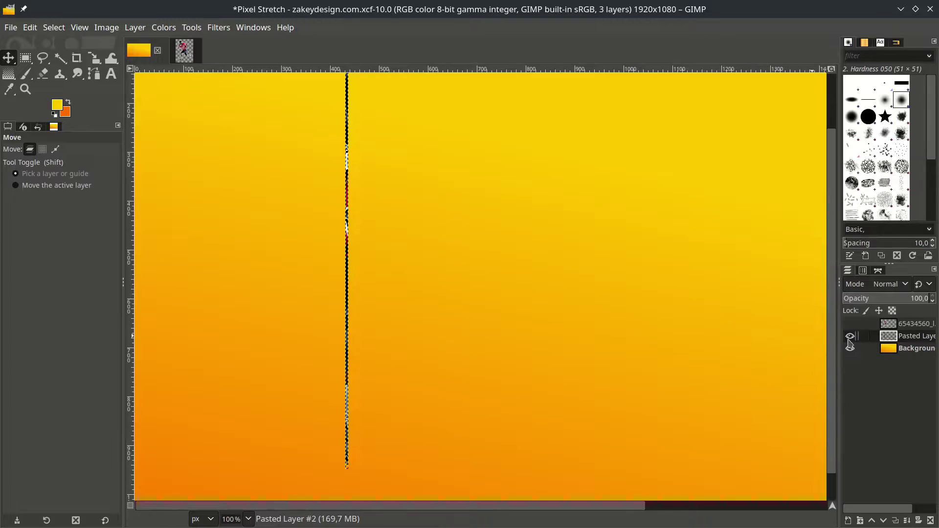
left_click(851, 337)
left_click(850, 337)
- Rename the merged strip layer 'Pixel Stretch'
double_click(911, 337)
type("Pixel Stretch")
key("Return")
key("minus")
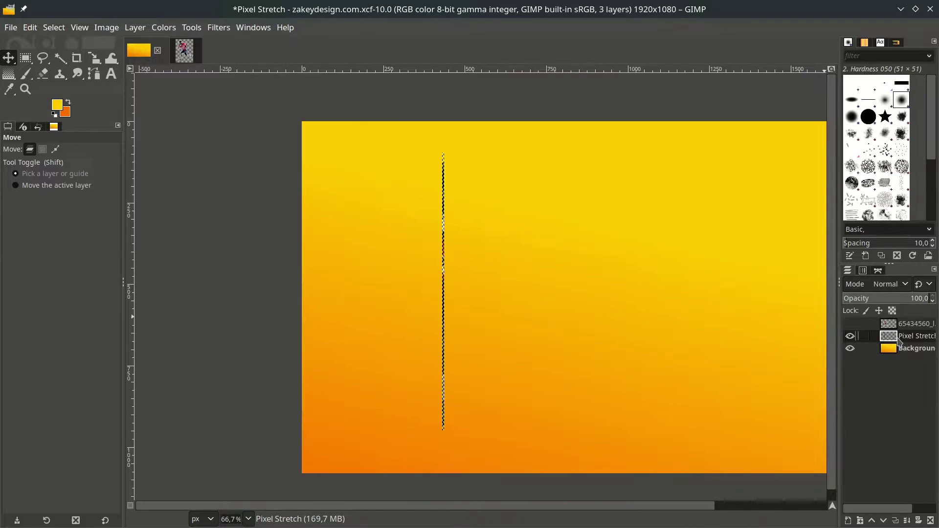
- Reveal the player photo layer and scale the Pixel Stretch strip with width and height unlinked
left_click(850, 325)
scroll(609, 339, "right", 5)
key("shift+s")
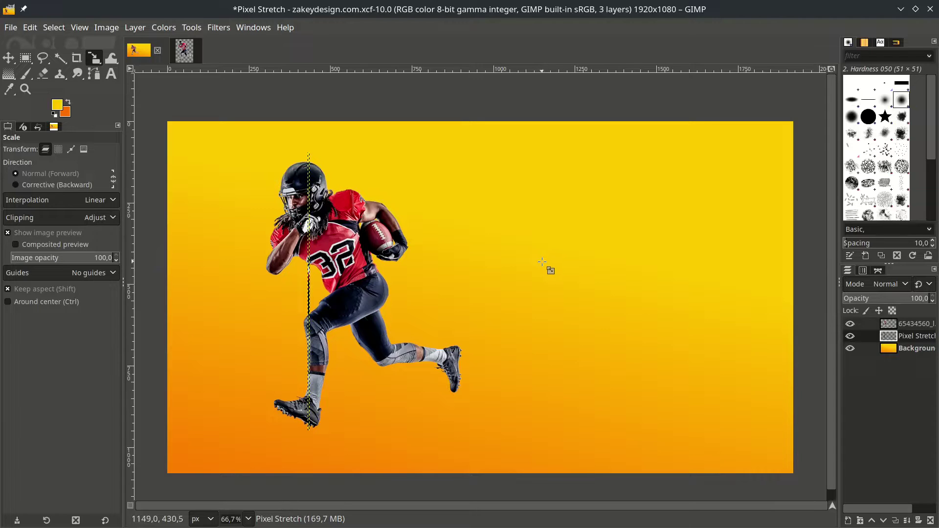
left_click(543, 262)
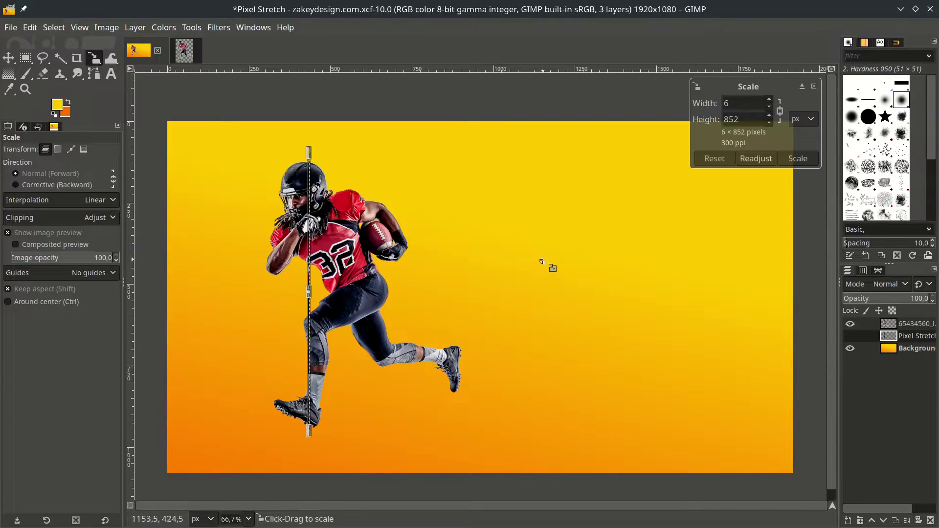
left_click(779, 113)
double_click(734, 101)
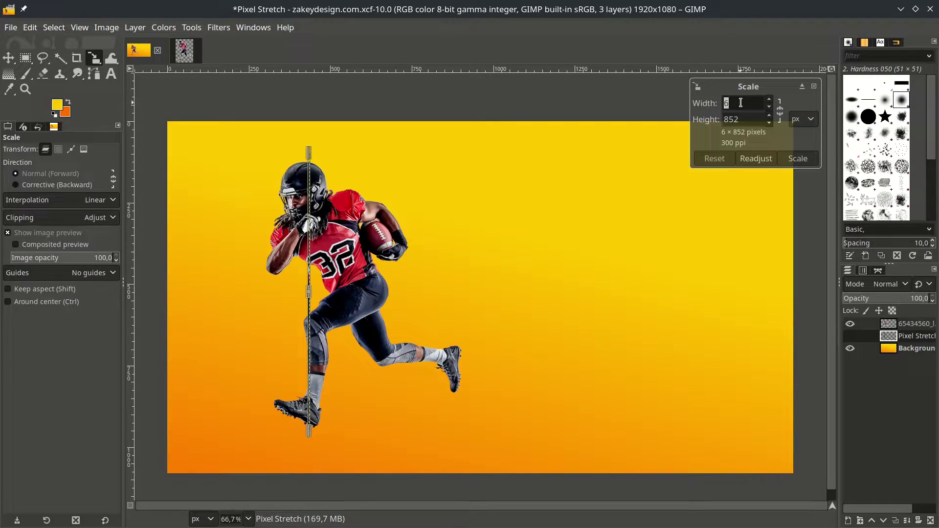
scroll(578, 201, "down", 1)
- Scale the strip to 3000 px wide and shift it left to span the canvas
type("30")
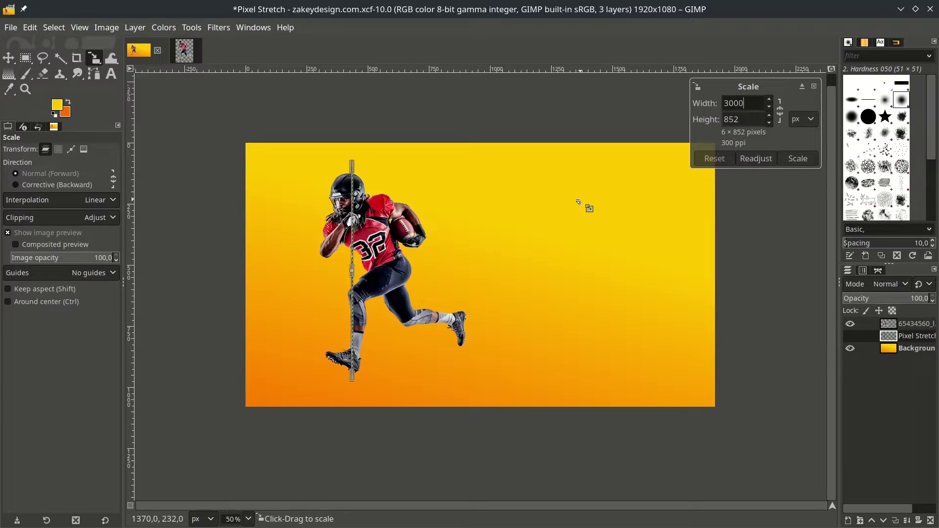
type("00")
left_click(797, 158)
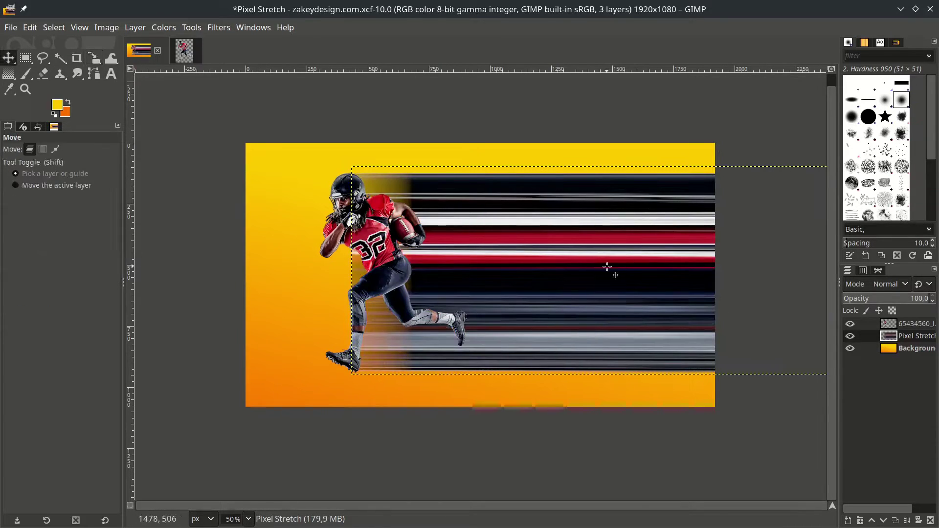
left_click_drag(616, 270, 457, 266)
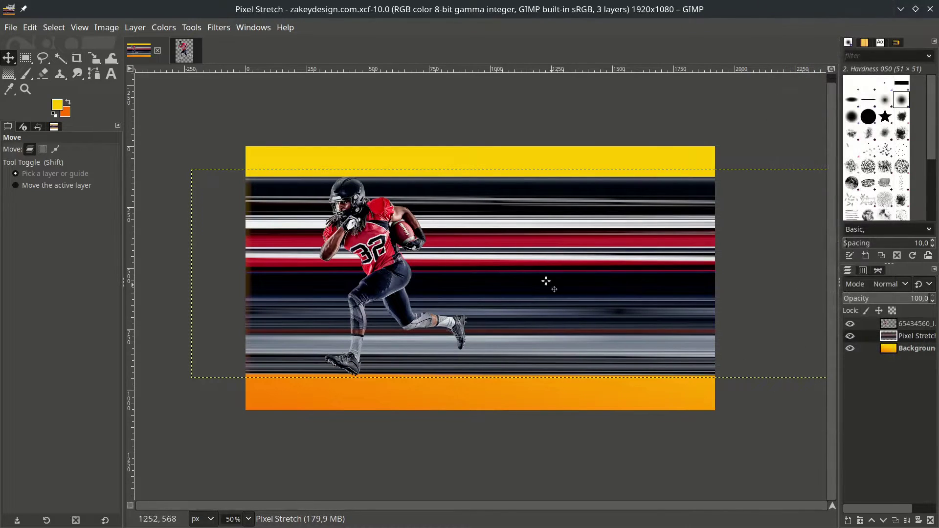
- Add a White (full opacity) layer mask to the Pixel Stretch layer
right_click(926, 341)
left_click(878, 239)
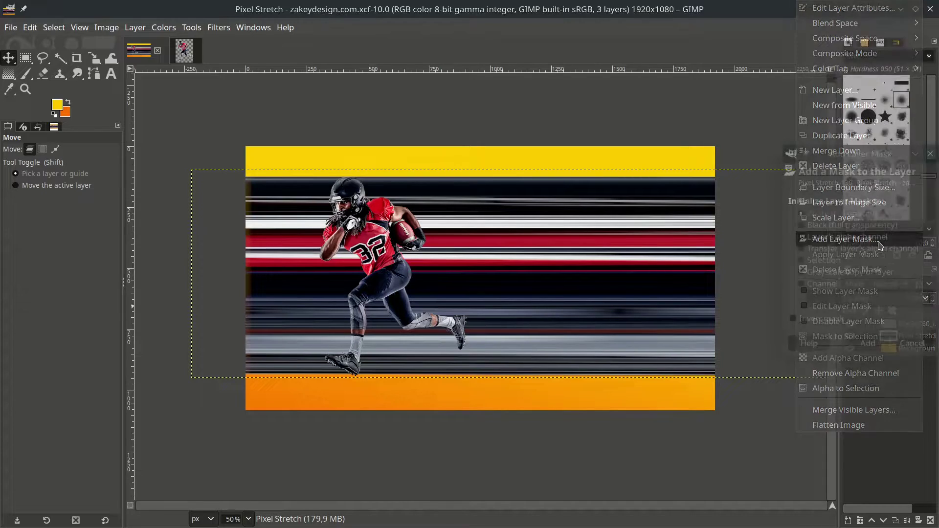
left_click(867, 343)
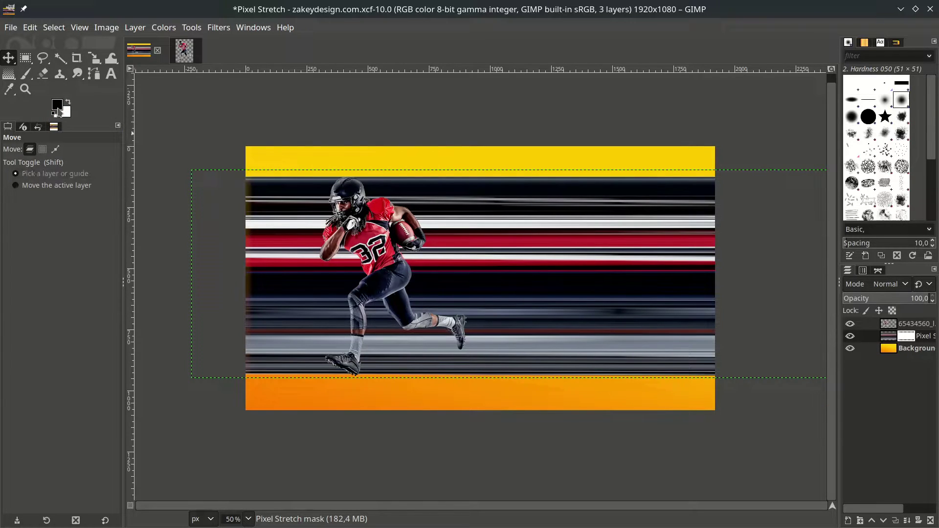
- Paint black on the mask to hide the streaks behind the player's head and arm
left_click(27, 74)
scroll(259, 217, "up", 3)
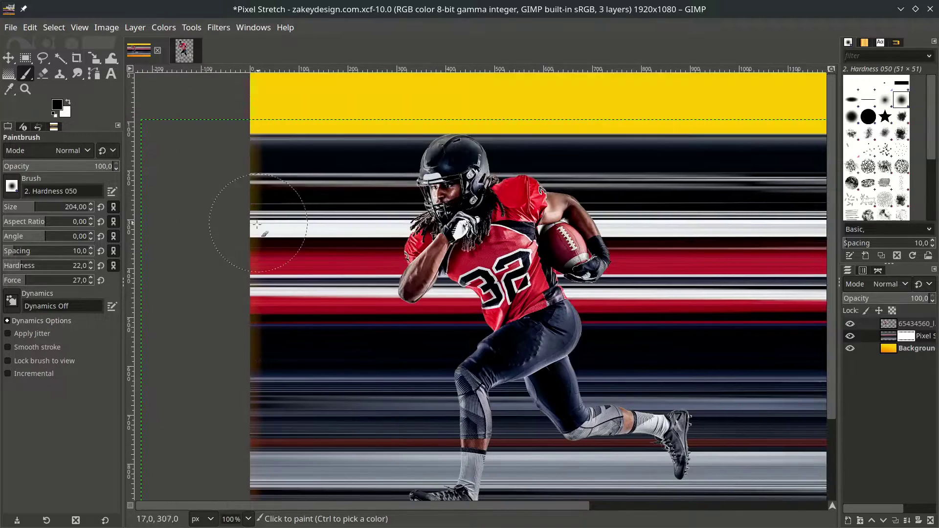
mouse_move(253, 226)
left_mouse_down()
mouse_move(267, 178)
mouse_move(227, 152)
mouse_move(391, 160)
mouse_move(423, 140)
mouse_move(249, 220)
mouse_move(284, 282)
mouse_move(400, 223)
mouse_move(375, 296)
mouse_move(409, 268)
mouse_move(470, 342)
left_mouse_up()
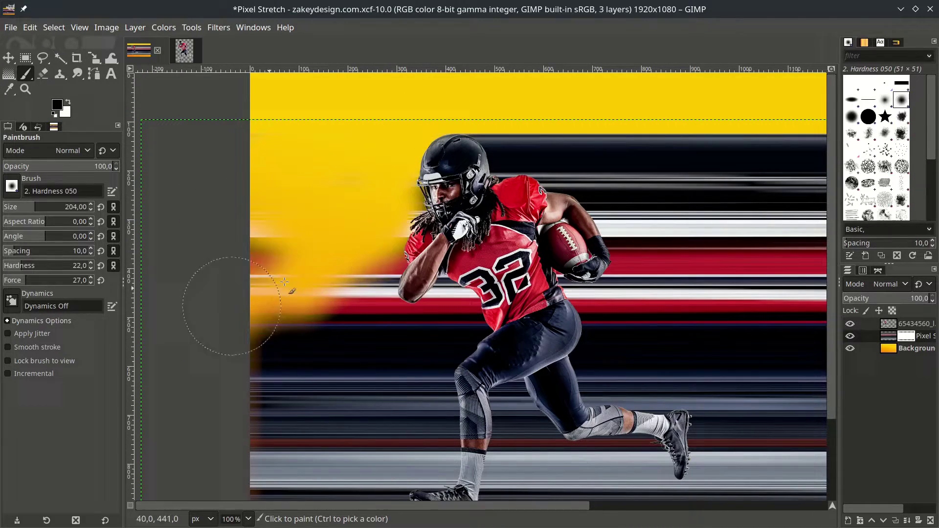
scroll(440, 317, "down", 3)
mouse_move(273, 313)
left_mouse_down()
mouse_move(293, 325)
mouse_move(265, 348)
mouse_move(454, 362)
mouse_move(488, 210)
left_mouse_up()
- With a resized brush, mask the streaks around the knee, calf and shoe, then save
key("bracketleft")
scroll(265, 348, "up", 1)
key("bracketright")
scroll(538, 274, "up", 1)
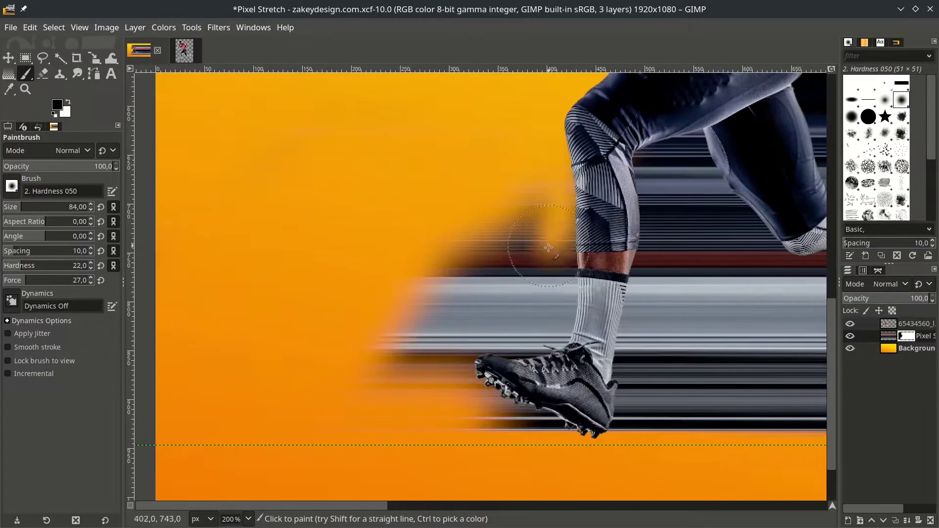
mouse_move(541, 274)
left_mouse_down()
mouse_move(473, 399)
mouse_move(388, 422)
mouse_move(479, 426)
mouse_move(452, 404)
mouse_move(475, 313)
mouse_move(390, 365)
mouse_move(547, 308)
left_mouse_up()
scroll(546, 308, "down", 4)
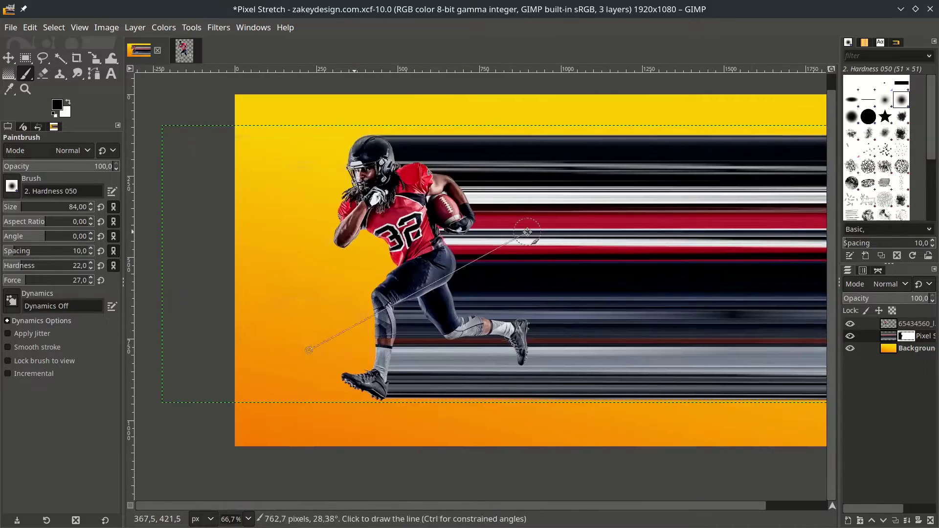
left_click(890, 353)
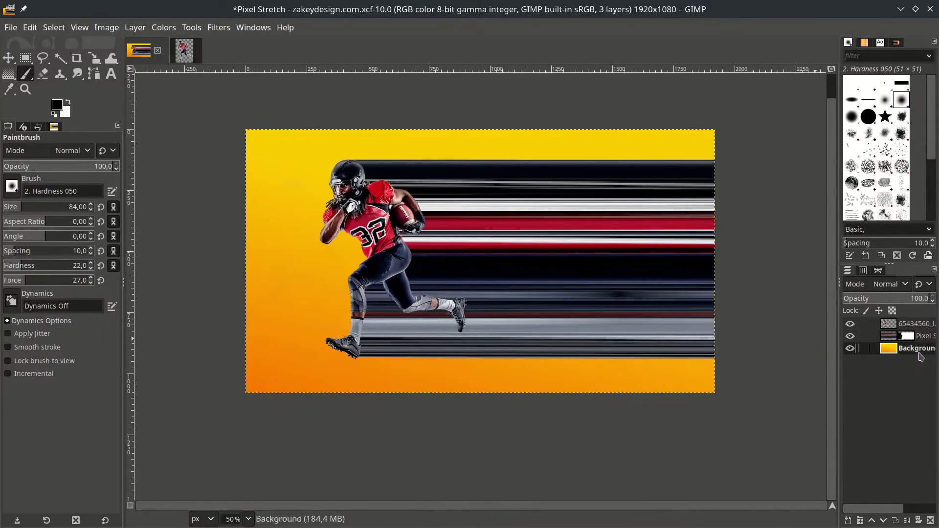
key("ctrl+s")
scroll(406, 321, "up", 1)
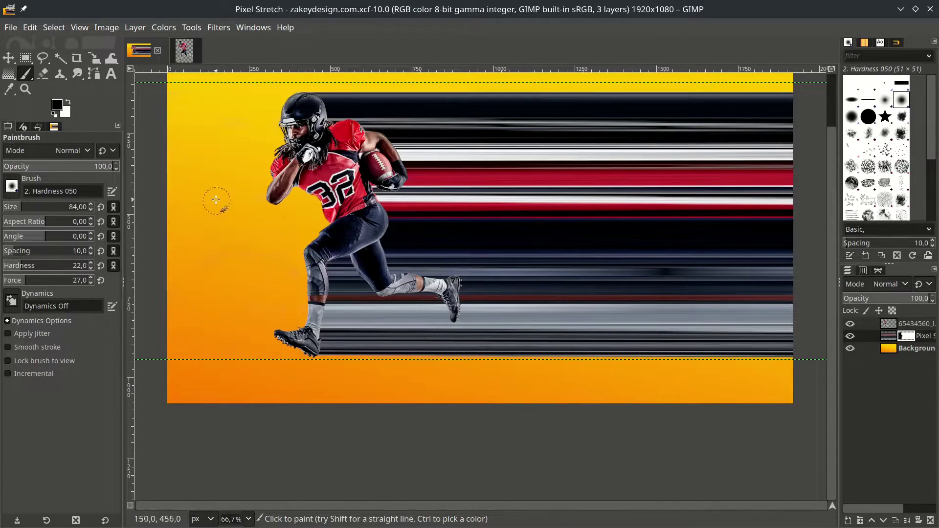
- Draw a wide rectangular selection over the bottom band of streaks
left_click(25, 57)
scroll(339, 353, "up", 2)
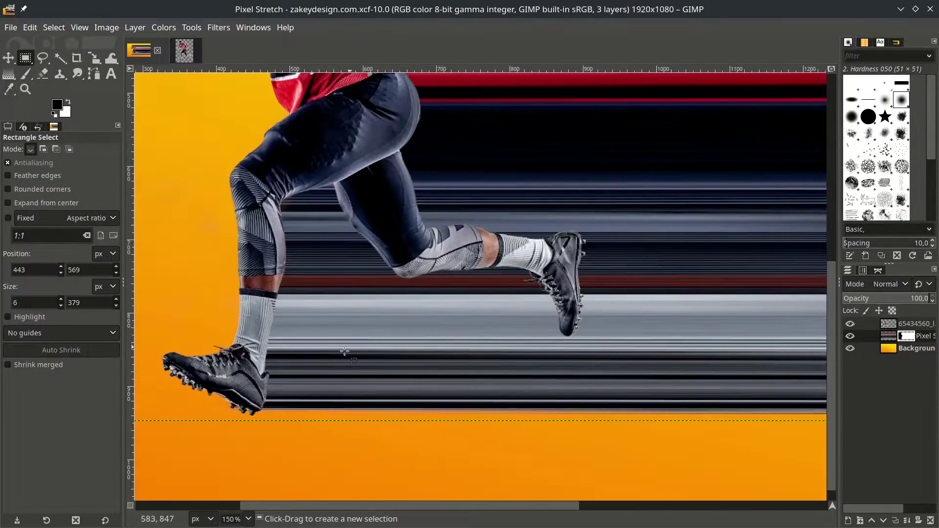
scroll(339, 353, "down", 1)
scroll(264, 323, "down", 2)
left_click_drag(301, 354, 796, 392)
scroll(305, 356, "up", 3)
left_click_drag(331, 341, 331, 343)
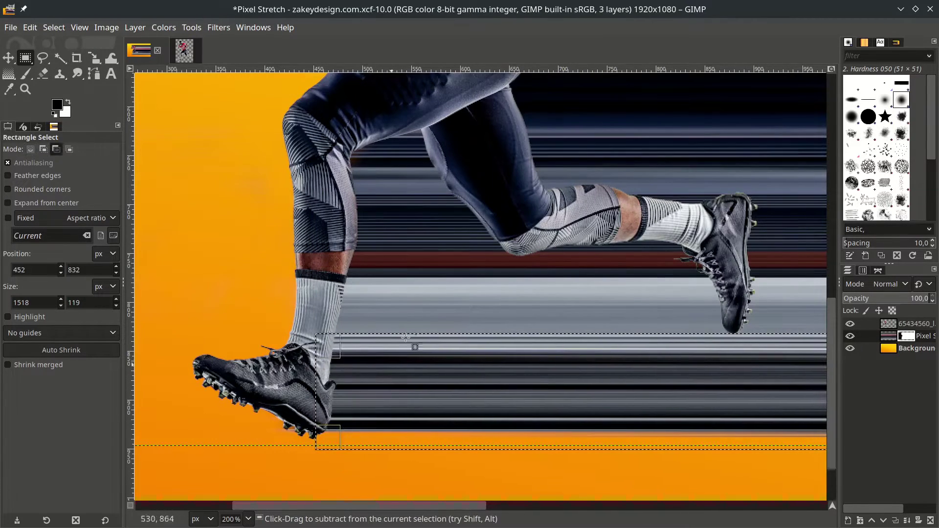
scroll(424, 338, "down", 2)
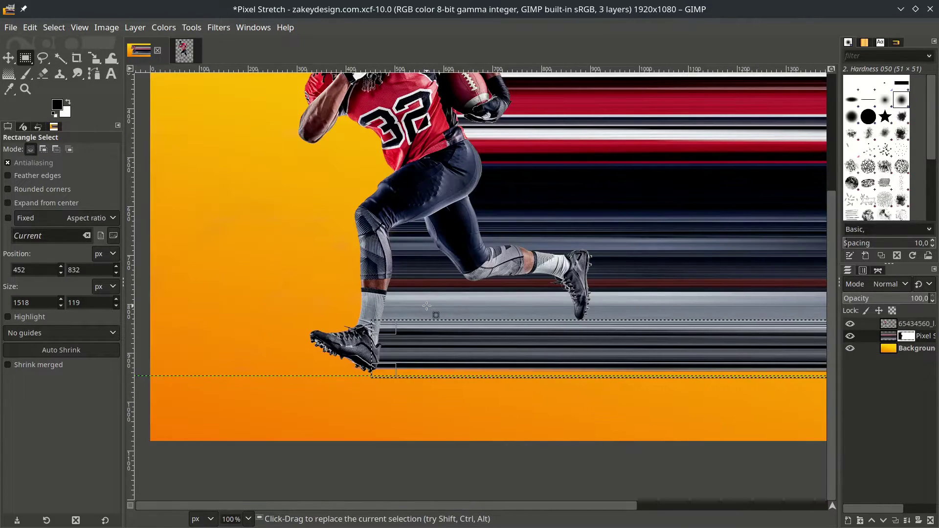
- Paint black inside the selected strip to mask out the bottom streaks
left_click(26, 74)
mouse_move(391, 349)
left_mouse_down()
mouse_move(459, 331)
mouse_move(521, 355)
mouse_move(379, 352)
left_mouse_up()
scroll(521, 356, "down", 2)
scroll(377, 352, "up", 1)
- Clear the selection and mask leftover streaks around the lower leg
left_click(53, 28)
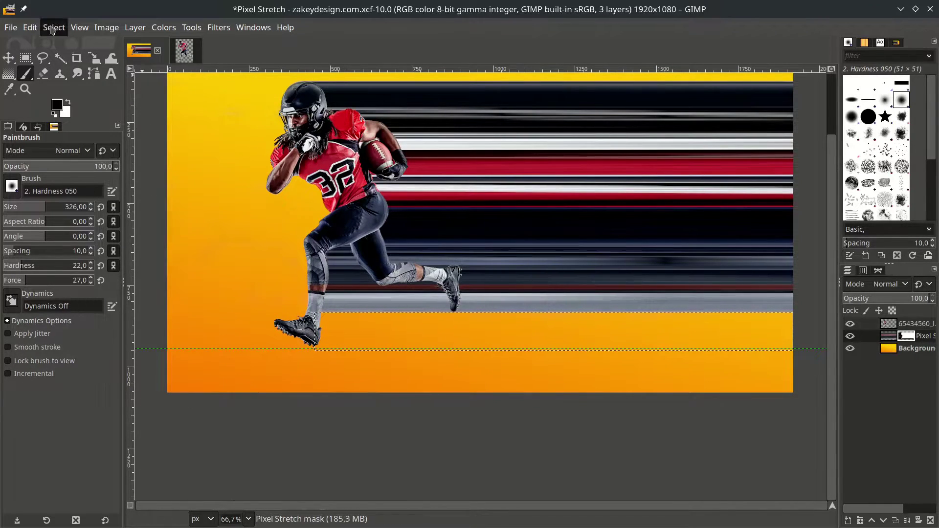
left_click(72, 61)
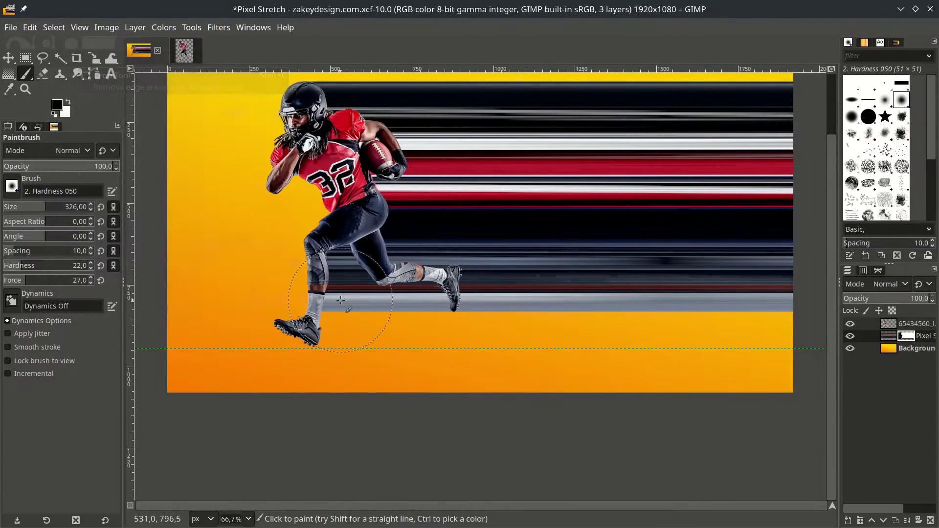
scroll(385, 308, "up", 2)
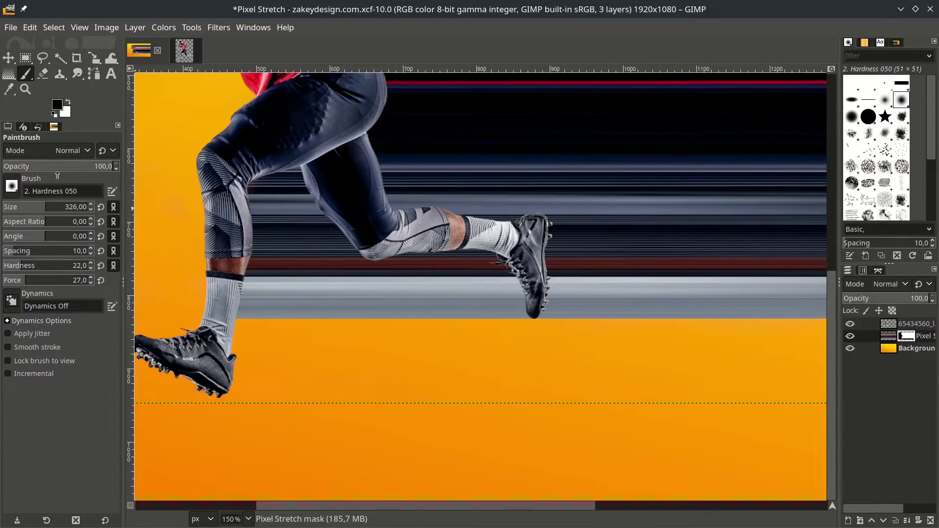
left_click_drag(35, 209, 18, 207)
- Mask the remaining streaks under the leg and near the back shoe, then save
mouse_move(247, 174)
left_mouse_down()
mouse_move(274, 293)
mouse_move(342, 235)
mouse_move(362, 293)
left_mouse_up()
scroll(361, 293, "up", 1)
mouse_move(318, 220)
left_mouse_down()
mouse_move(392, 299)
mouse_move(533, 320)
mouse_move(391, 215)
mouse_move(524, 272)
mouse_move(457, 209)
mouse_move(289, 258)
left_mouse_up()
scroll(533, 319, "up", 1)
scroll(289, 257, "down", 5)
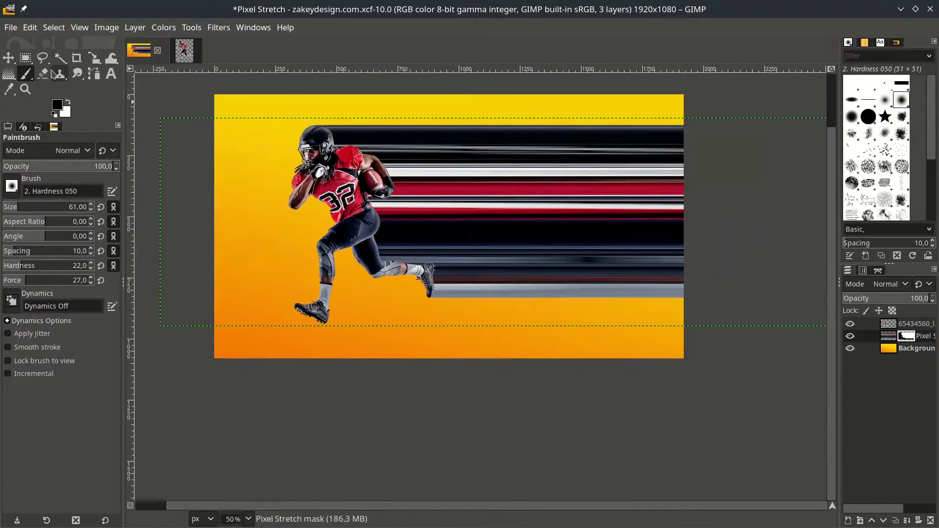
key("m")
key("ctrl+s")
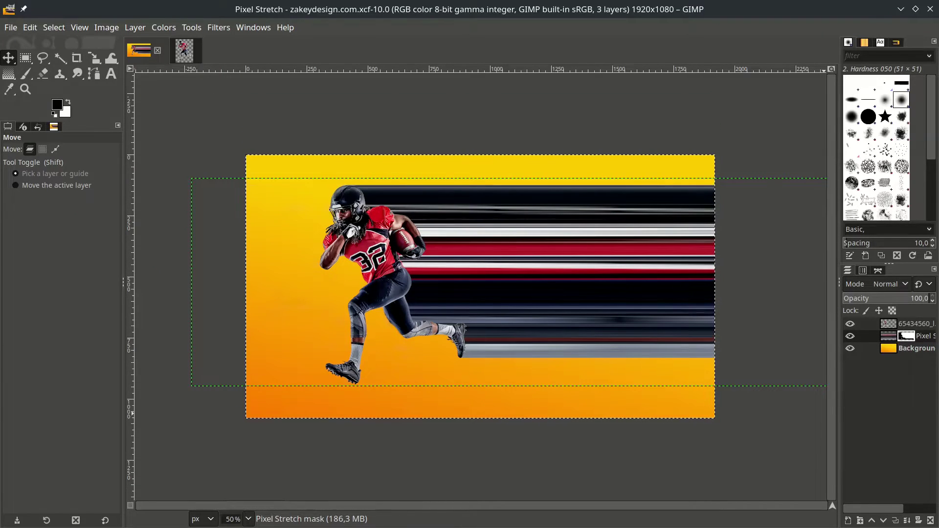
- Apply the Pixel Stretch layer mask and fit the layer to the 1920×1080 image size
right_click(930, 341)
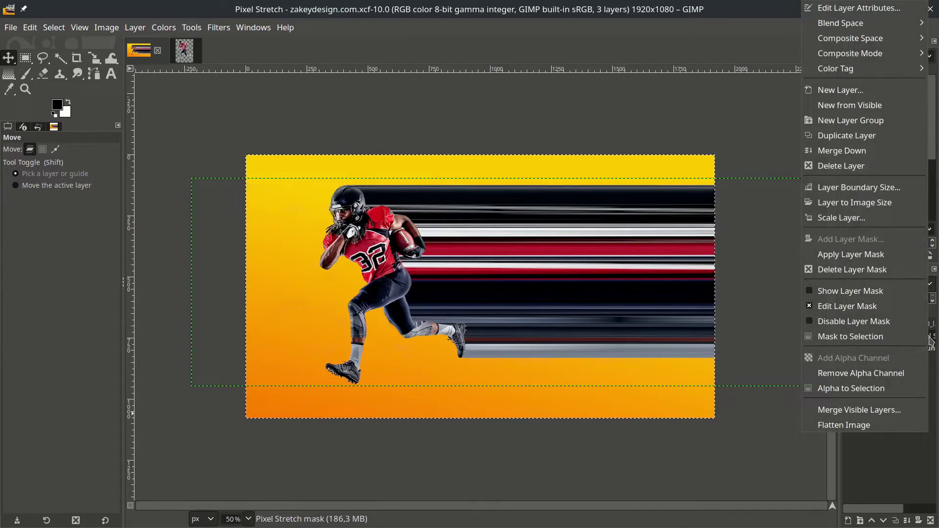
left_click(902, 255)
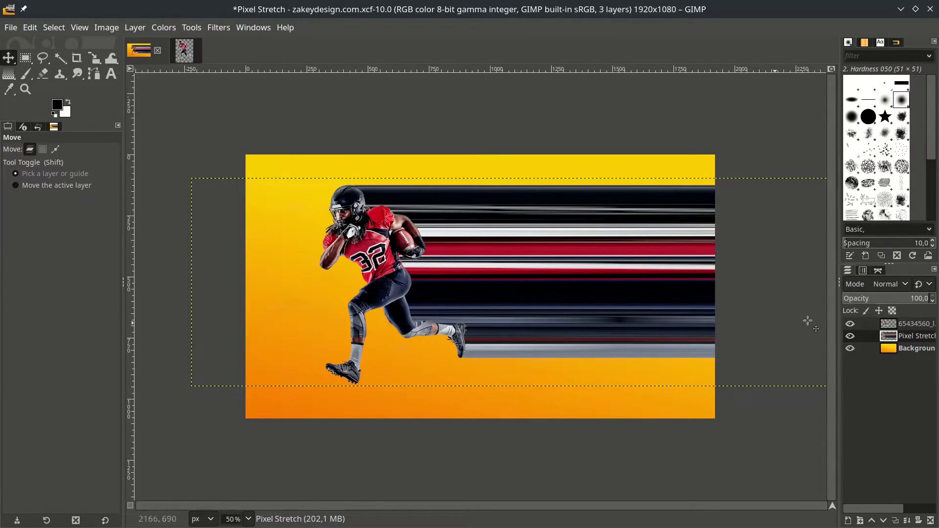
right_click(931, 340)
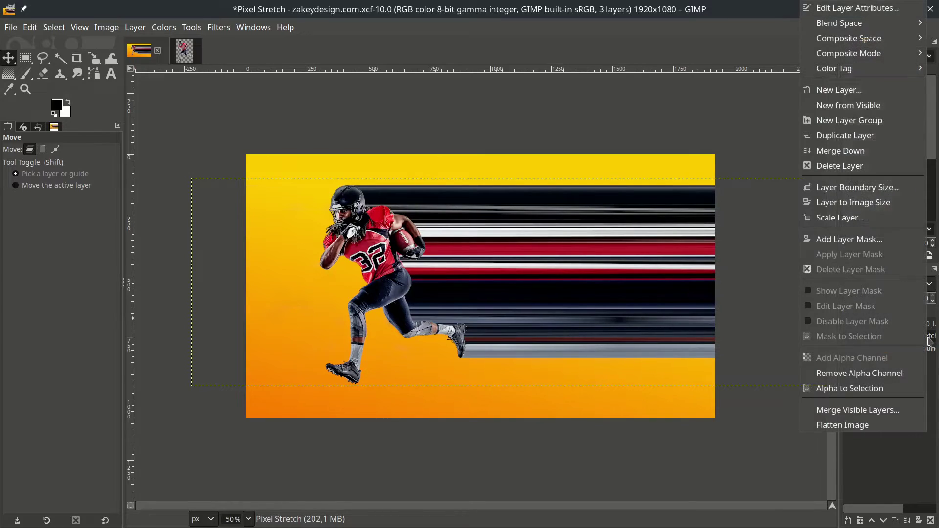
left_click(880, 207)
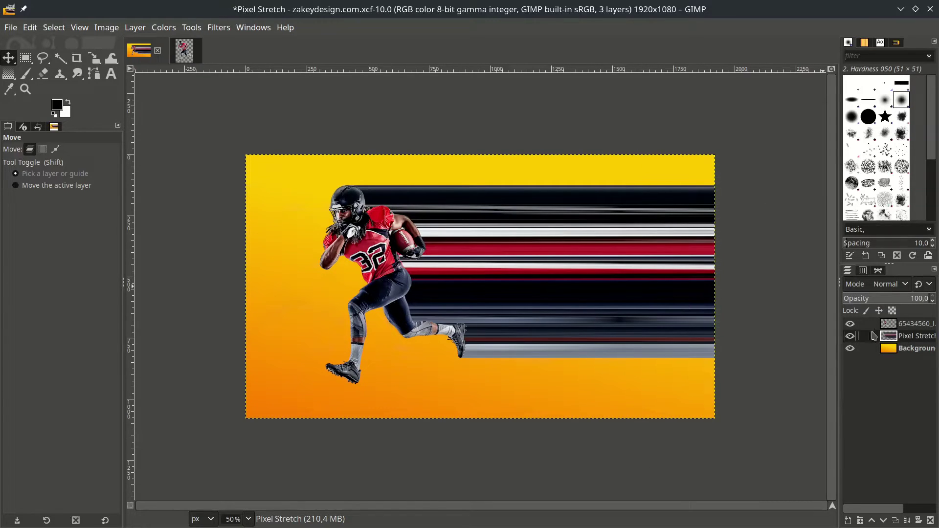
- Curve the streaks with Lens Distortion using negative Main, Edge and Zoom, then save
left_click(217, 28)
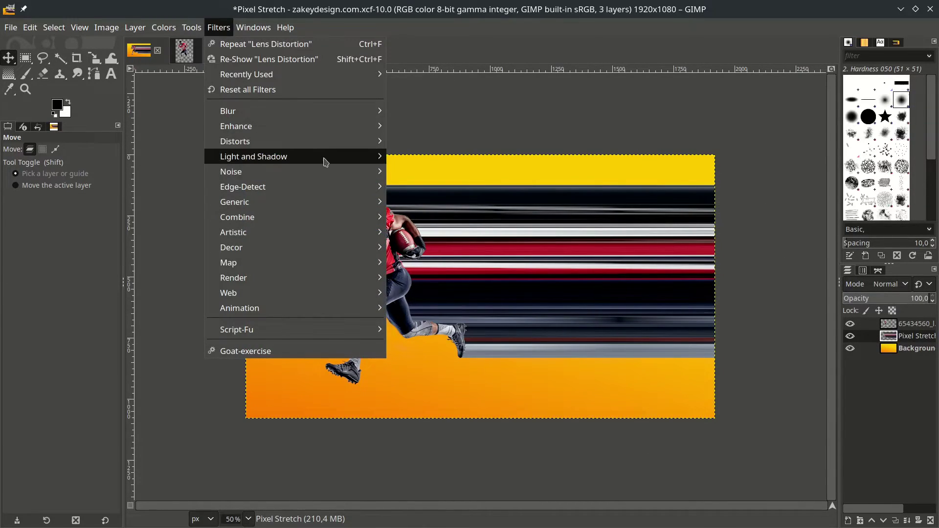
mouse_move(335, 141)
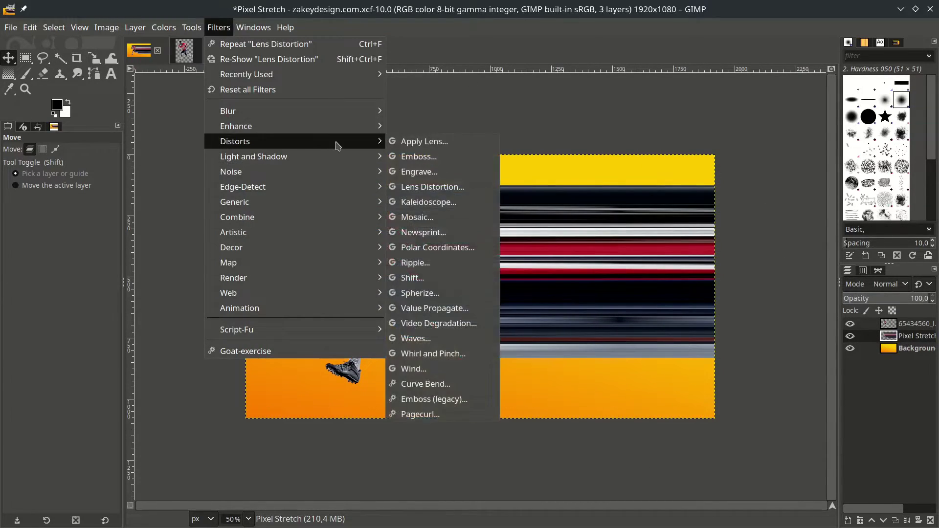
left_click(429, 188)
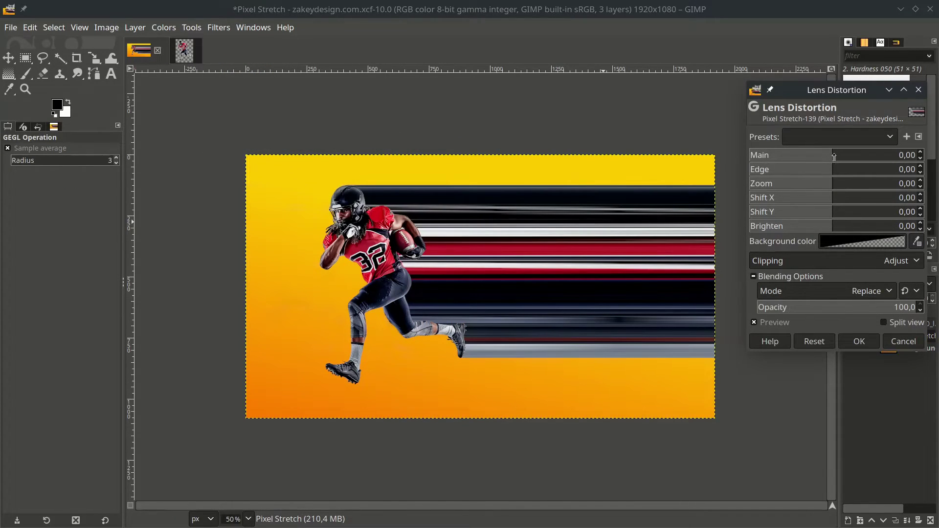
left_click_drag(839, 159, 824, 159)
left_click_drag(832, 173, 815, 214)
left_click(833, 225)
left_click(864, 344)
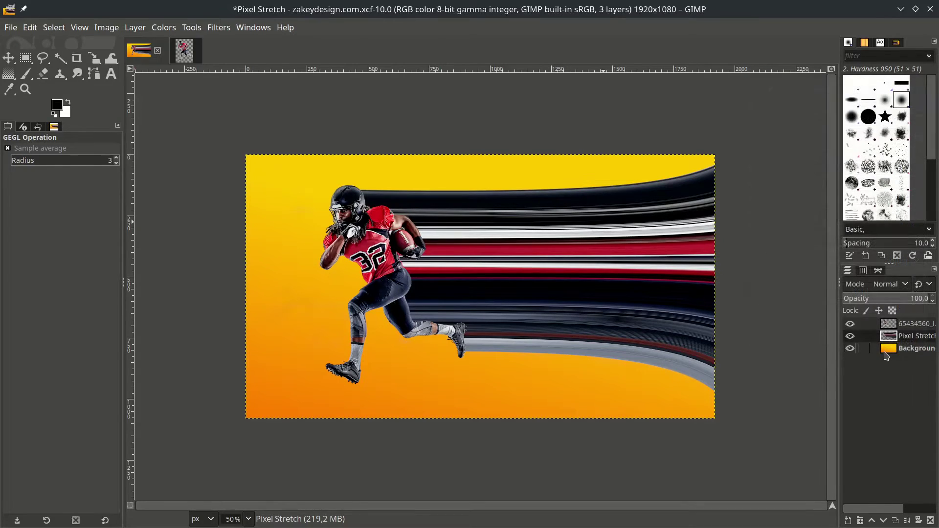
key("ctrl+s")
- Add an empty transparent layer named shadow above Background
left_click(900, 352)
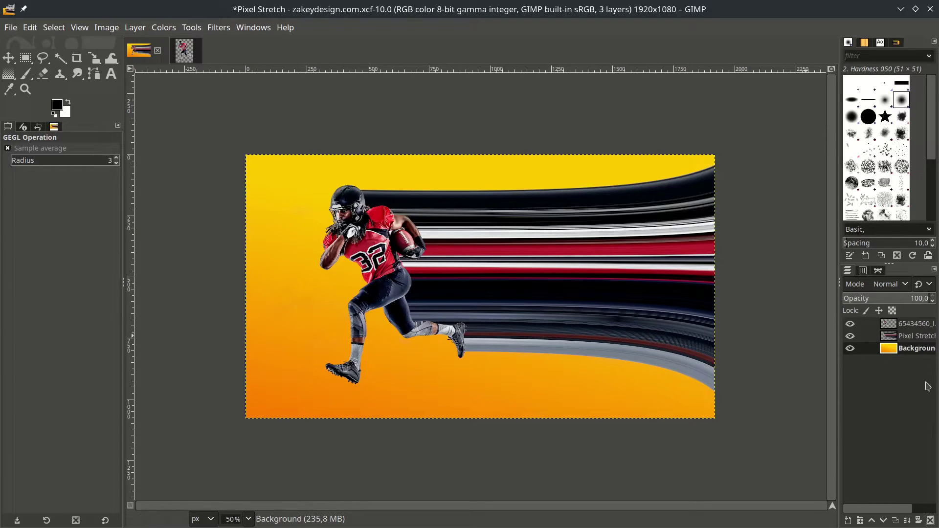
left_click(849, 522)
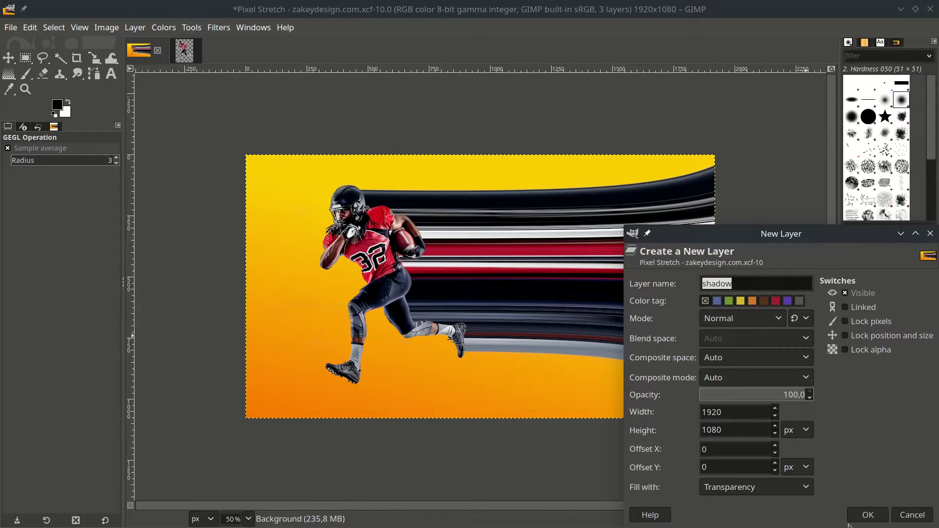
left_click(856, 517)
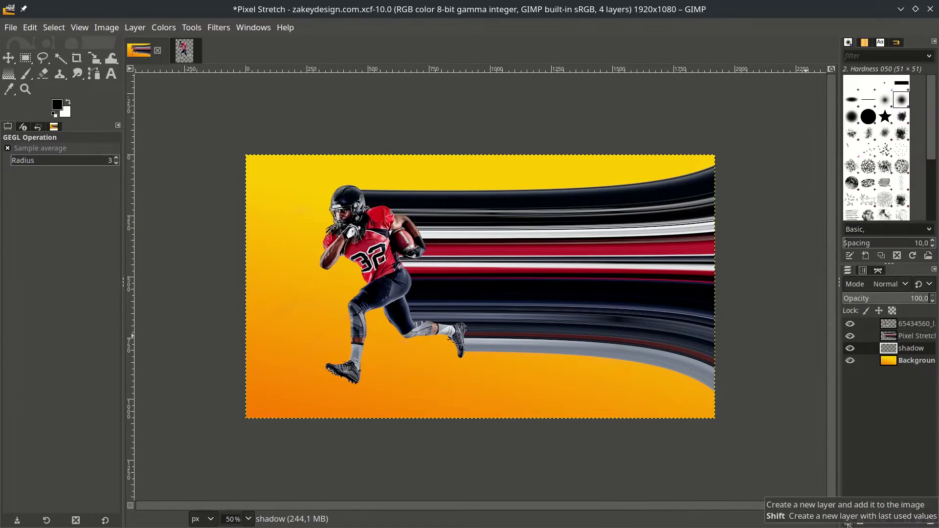
- Paint a soft elongated black shadow under the player's feet with a flattened brush
left_click(30, 77)
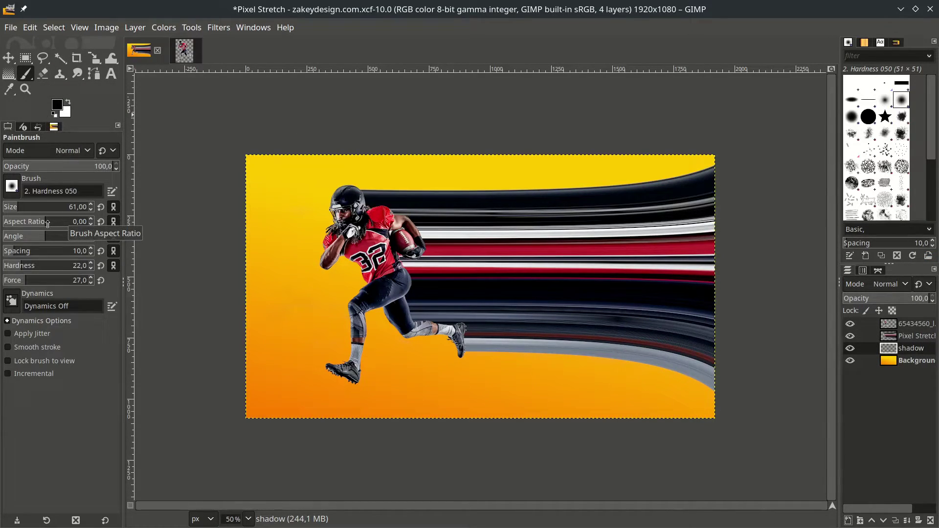
left_click_drag(47, 224, 51, 223)
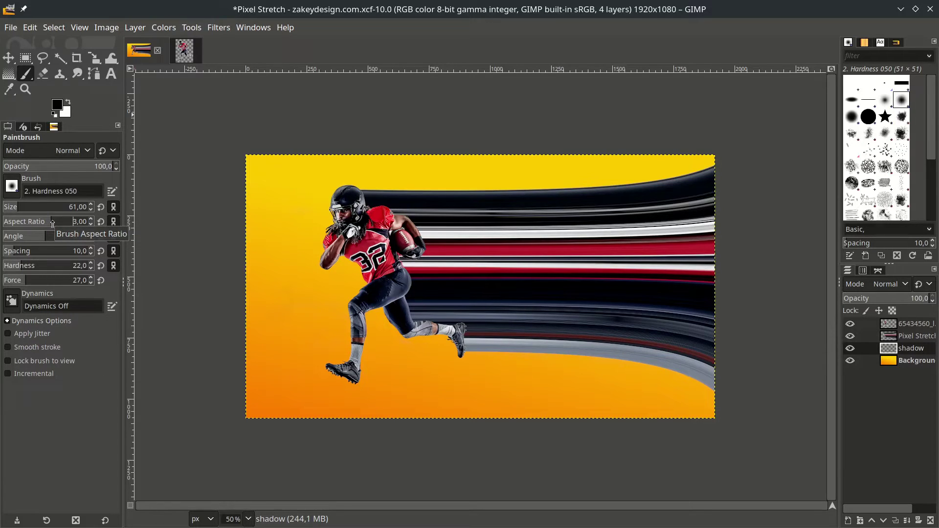
scroll(309, 323, "up", 1)
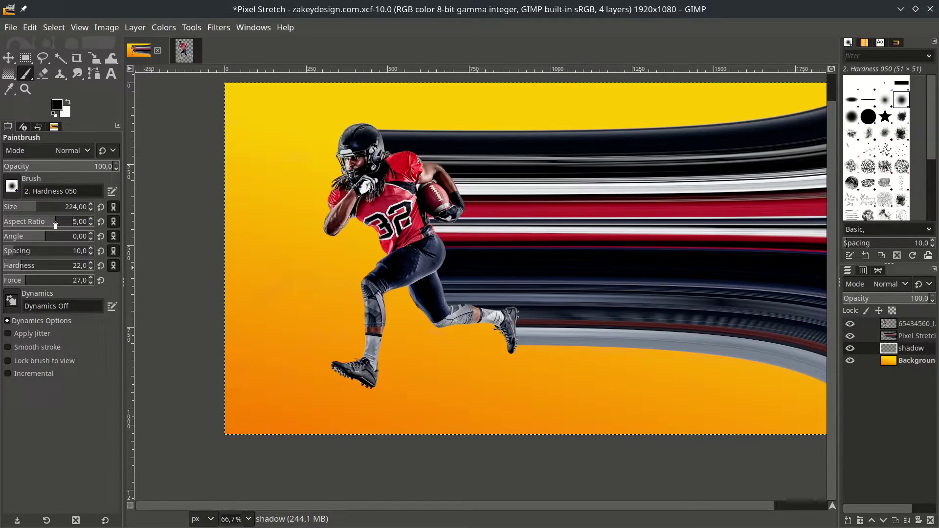
scroll(56, 224, "up", 2)
scroll(364, 410, "up", 1)
left_click(361, 379)
scroll(485, 368, "down", 1)
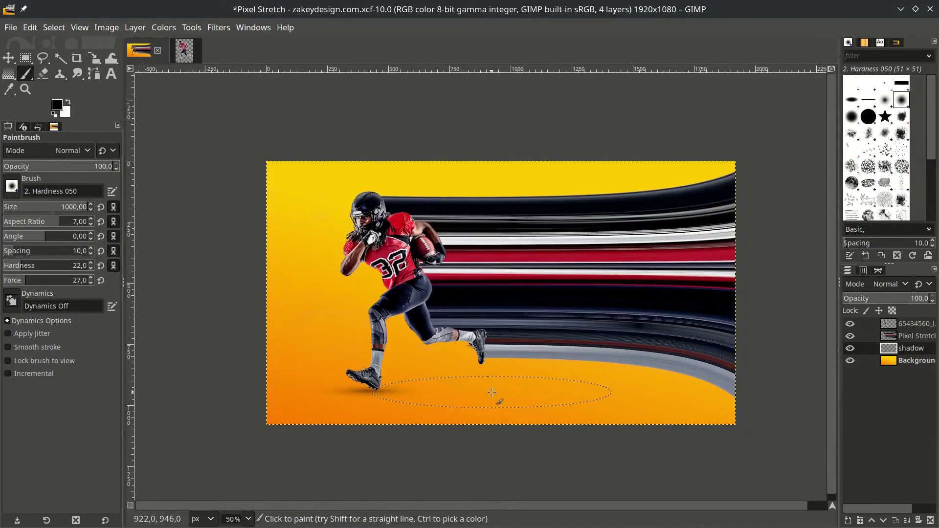
scroll(564, 392, "down", 1)
left_click(547, 392)
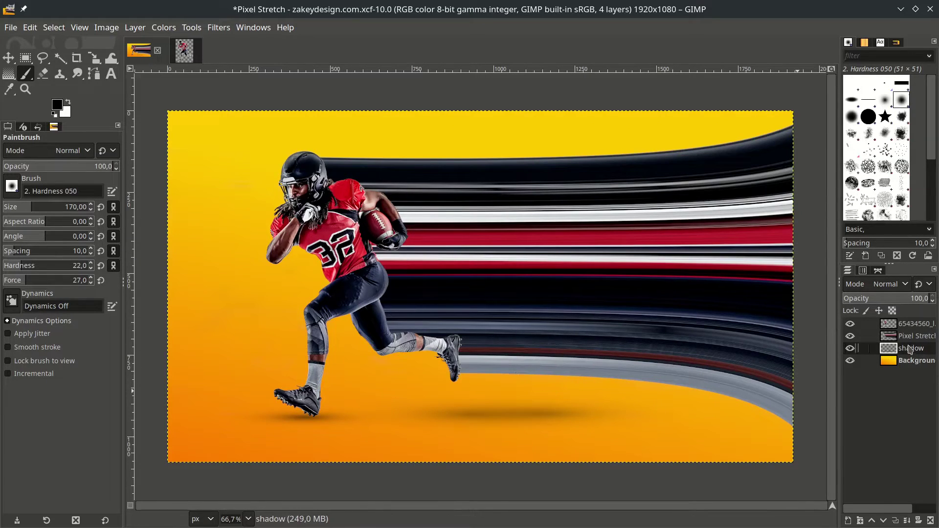
- Move the shadow layer above Pixel Stretch and paint a soft shadow around the helmet
left_click_drag(918, 327, 918, 330)
scroll(303, 189, "up", 1)
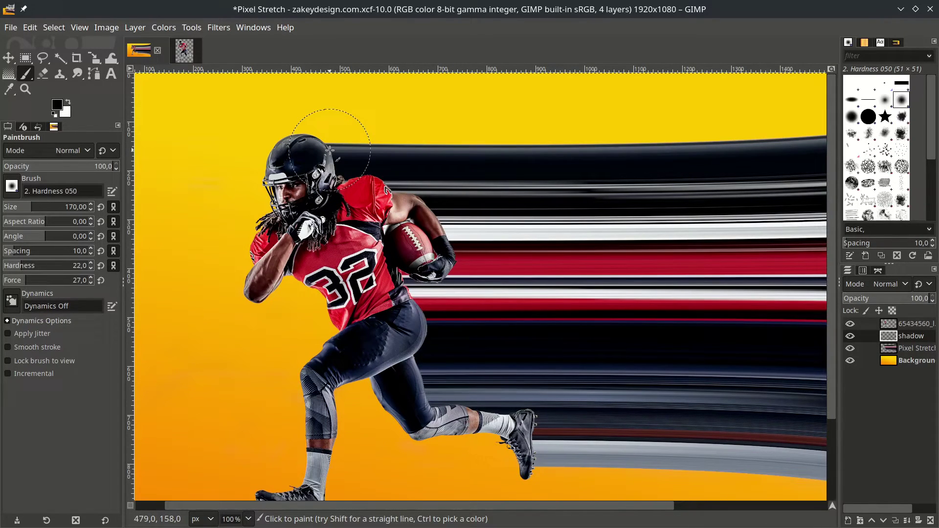
mouse_move(307, 139)
left_mouse_down()
mouse_move(291, 169)
mouse_move(323, 147)
mouse_move(304, 122)
left_mouse_up()
key("Page_Down")
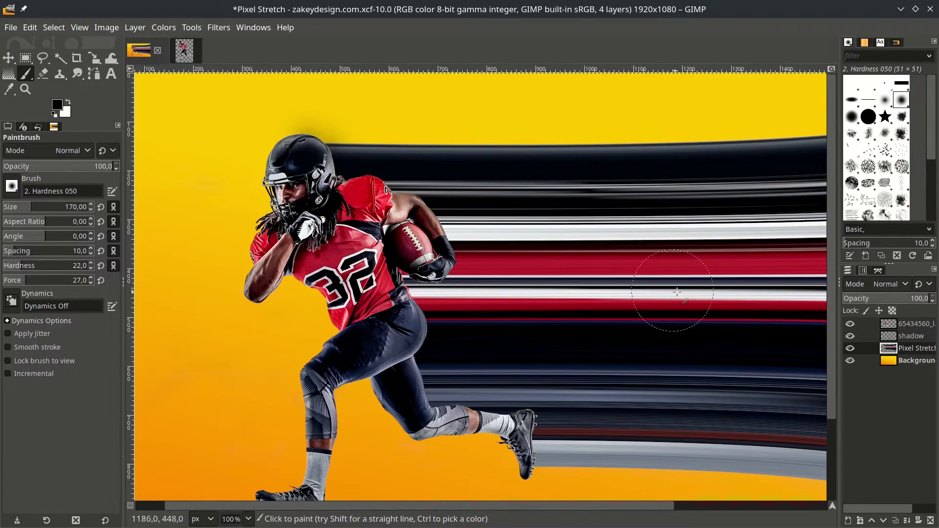
- Load Pixel Stretch's Alpha to Selection and shade behind the helmet and arm on the shadow layer
right_click(920, 353)
left_click(893, 386)
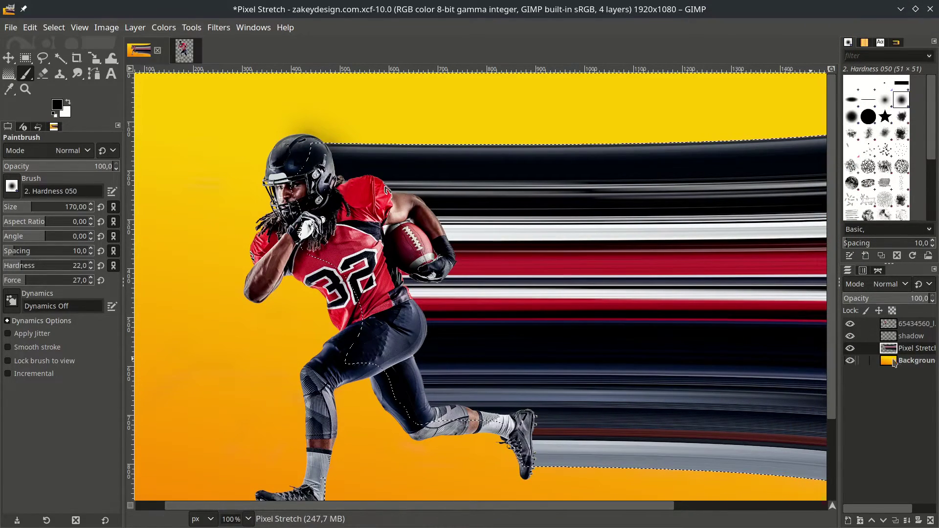
left_click(912, 339)
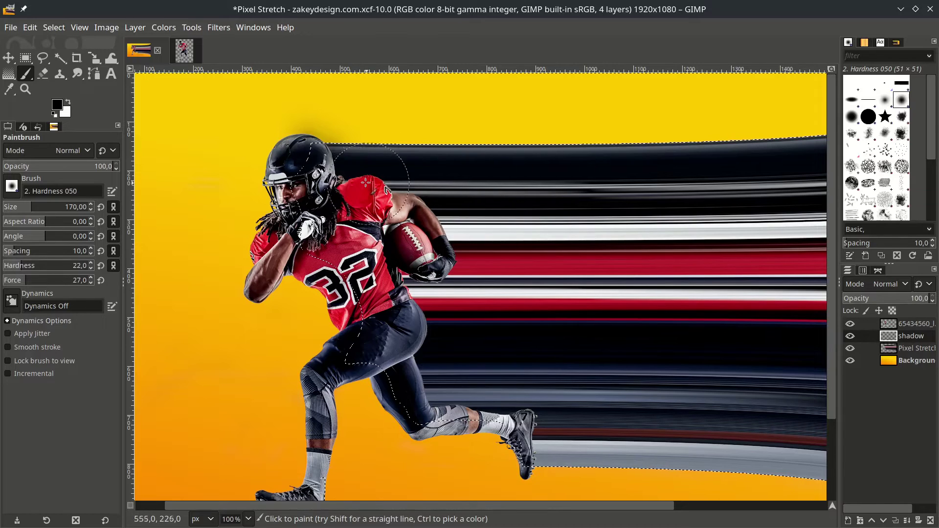
scroll(366, 182, "up", 1)
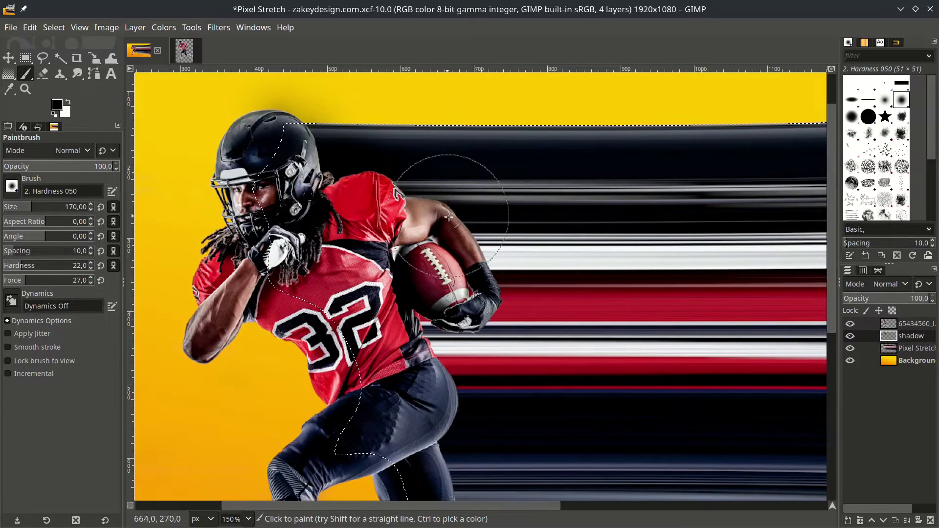
scroll(454, 289, "down", 5)
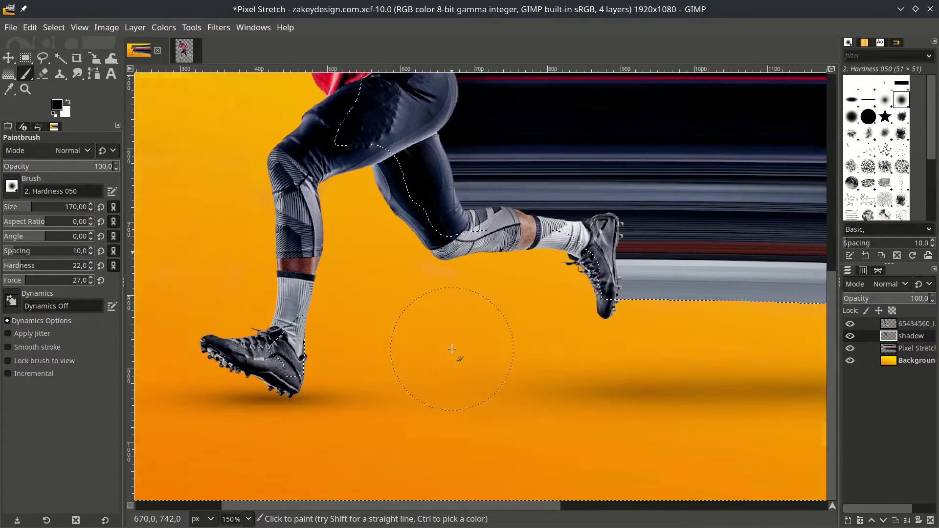
scroll(603, 216, "down", 2)
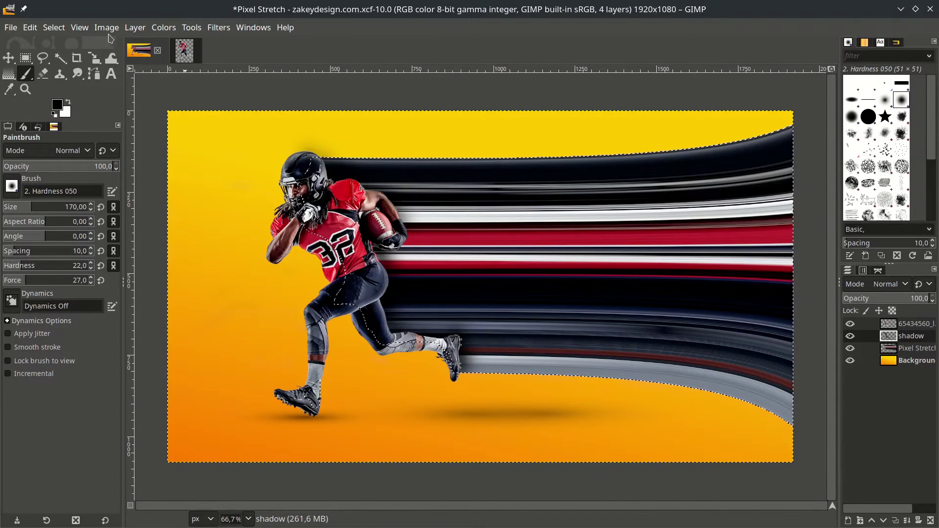
- Remove the selection and save the project
left_click(54, 27)
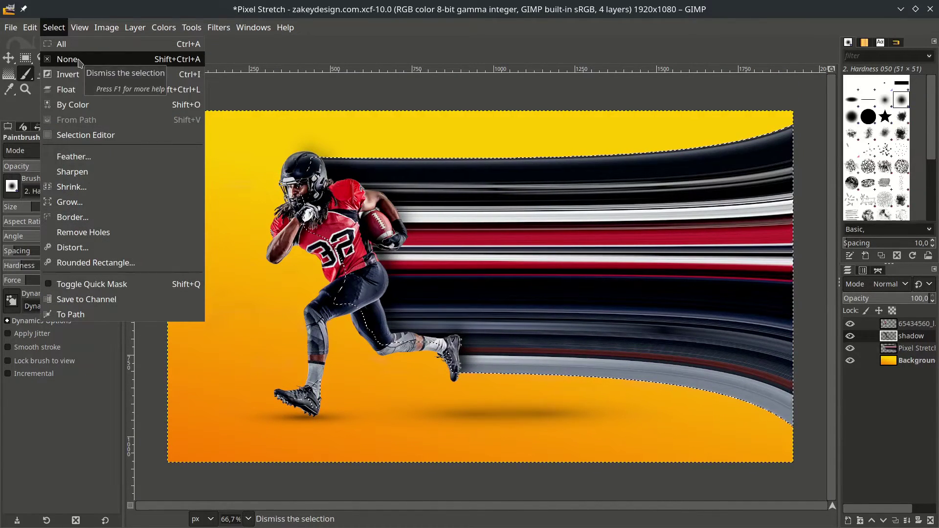
left_click(68, 59)
key("minus")
key("ctrl+s")
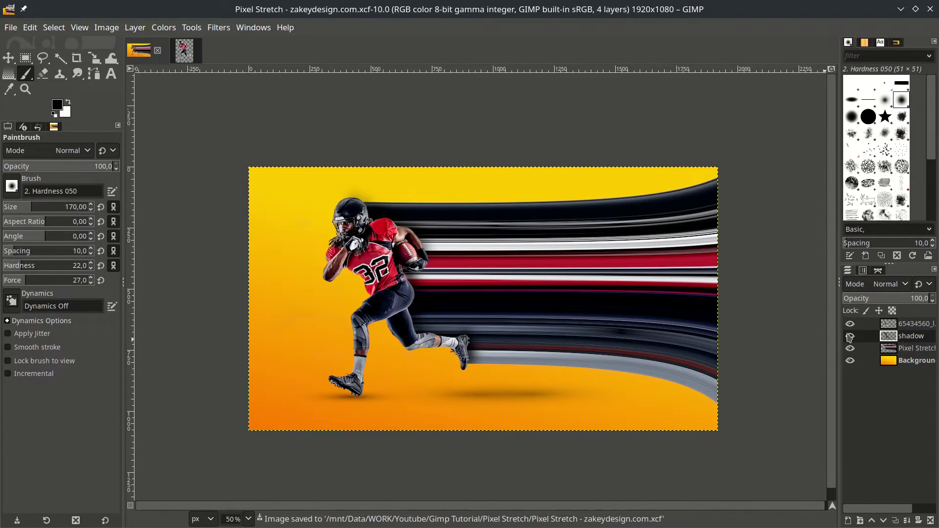
- Create a new layer named 'light'
left_click(849, 520)
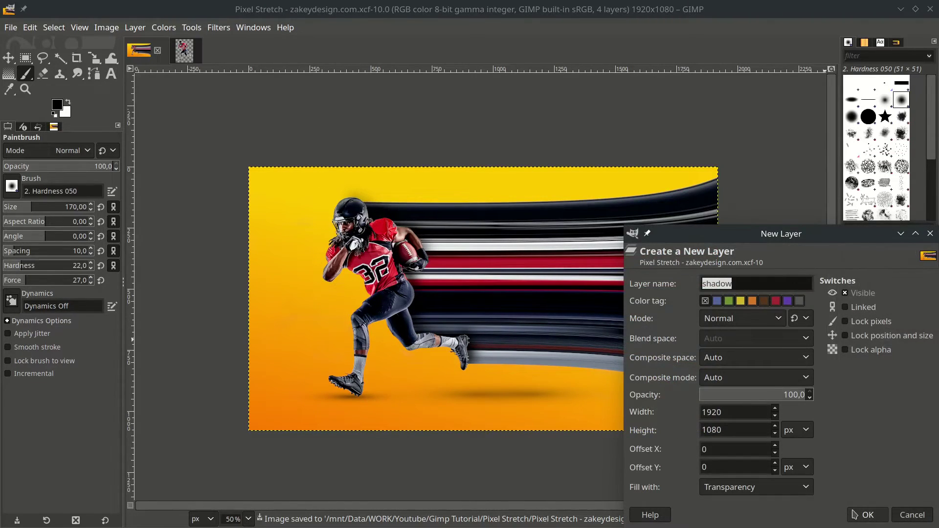
type("light")
left_click(861, 514)
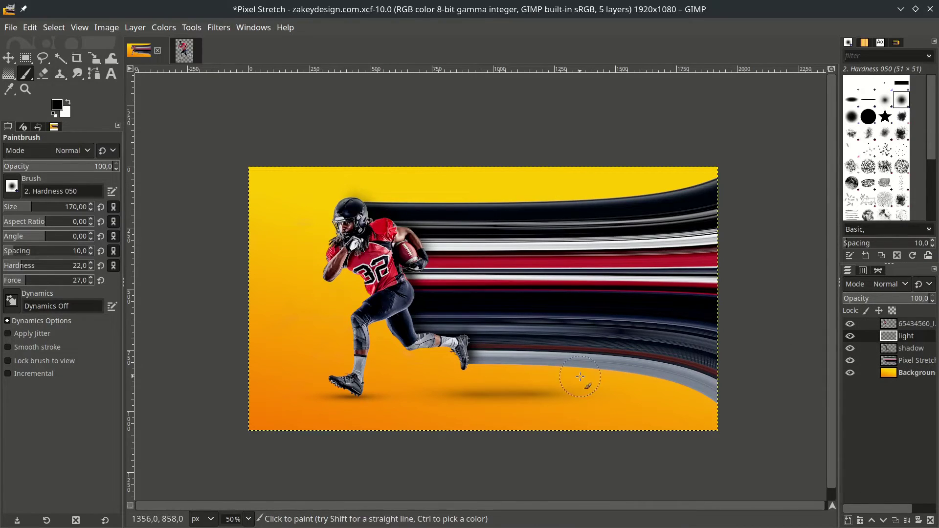
- Load the Pixel Stretch layer's alpha as a selection, then make the light layer active
right_click(905, 362)
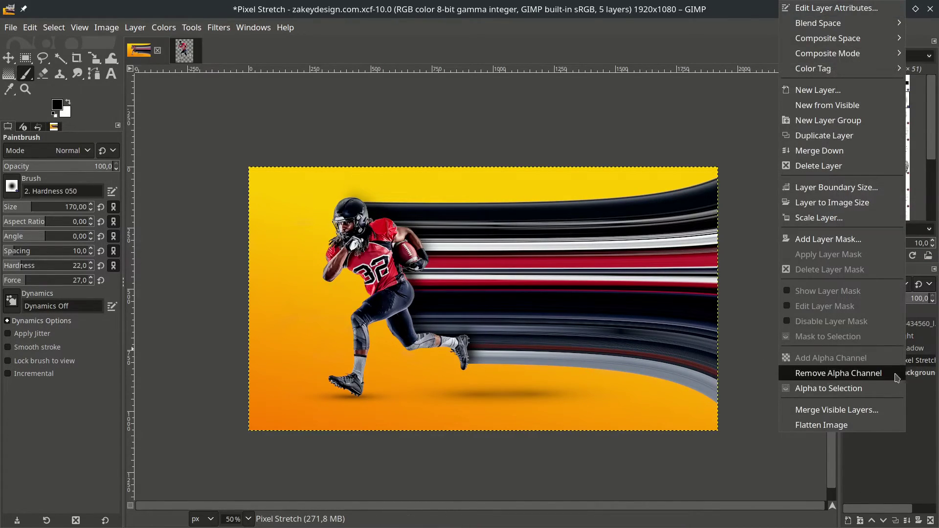
left_click(889, 387)
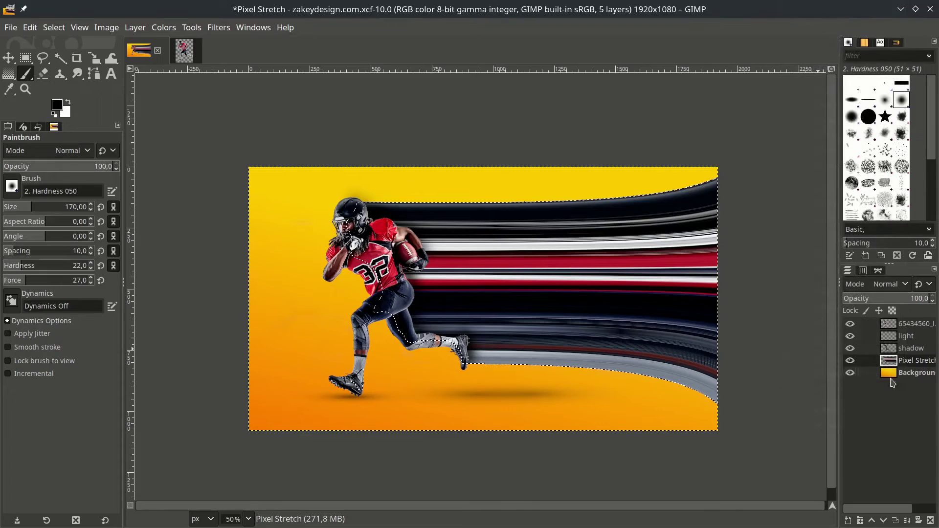
left_click(914, 337)
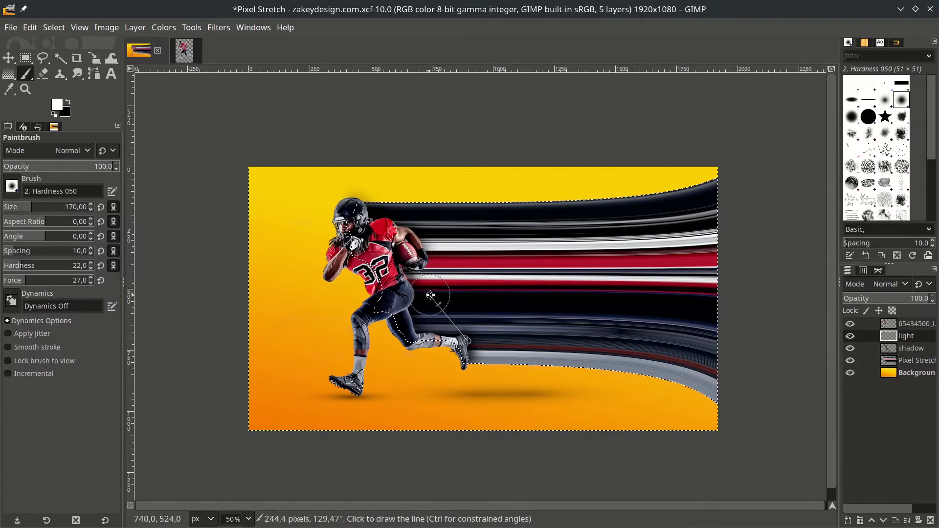
- Paint two white vertical stripes across the streaks, going over the first one twice
scroll(573, 199, "right", 1)
left_click_drag(575, 195, 580, 373)
left_click_drag(701, 179, 701, 394)
left_click_drag(579, 191, 579, 370)
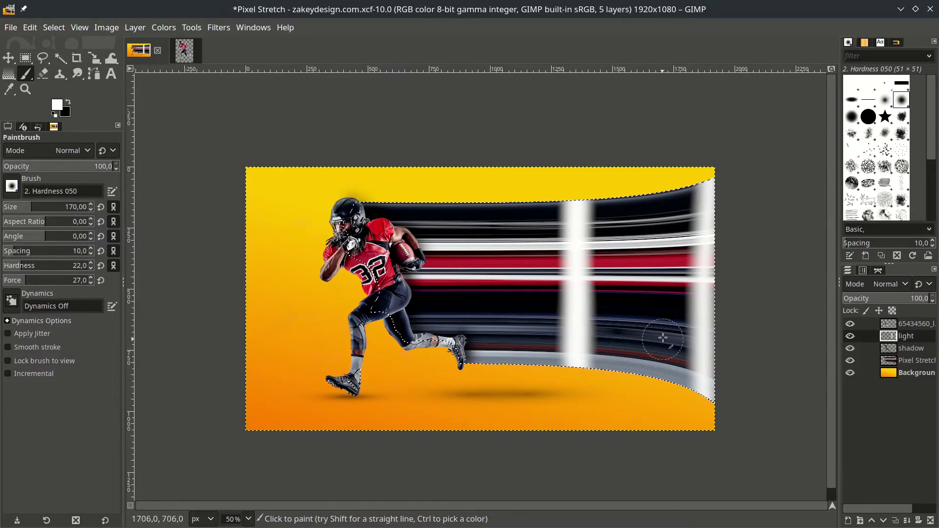
- Switch the light layer's blend mode to Overlay
left_click(889, 283)
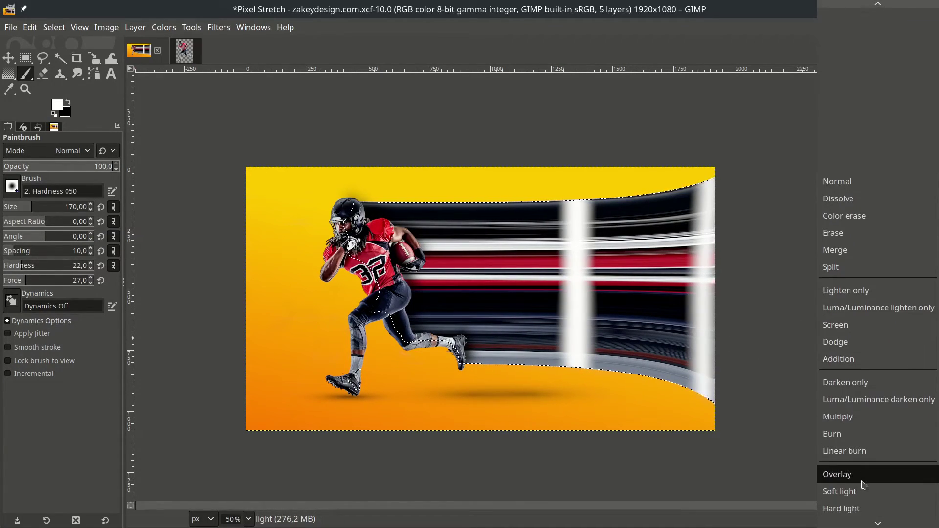
left_click(863, 476)
scroll(591, 247, "up", 1)
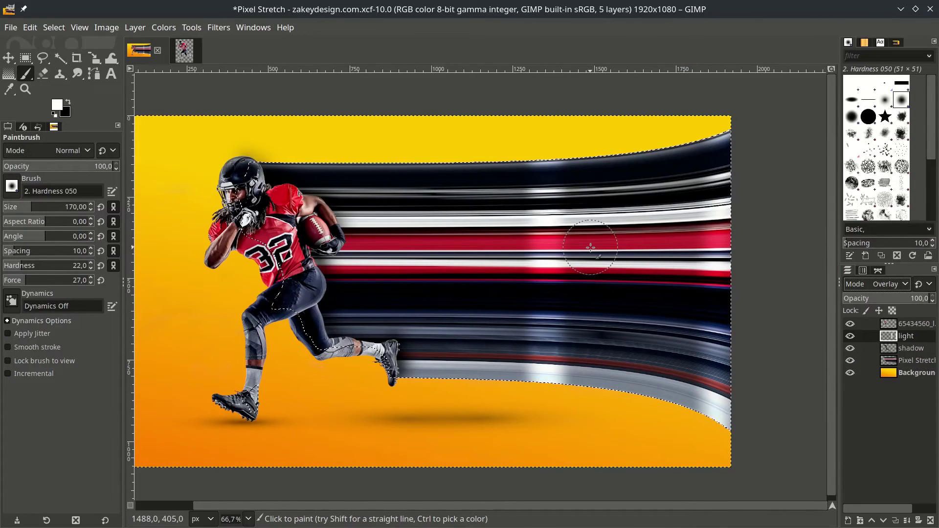
- Select the Smudge tool and zoom out of the canvas
left_click(77, 78)
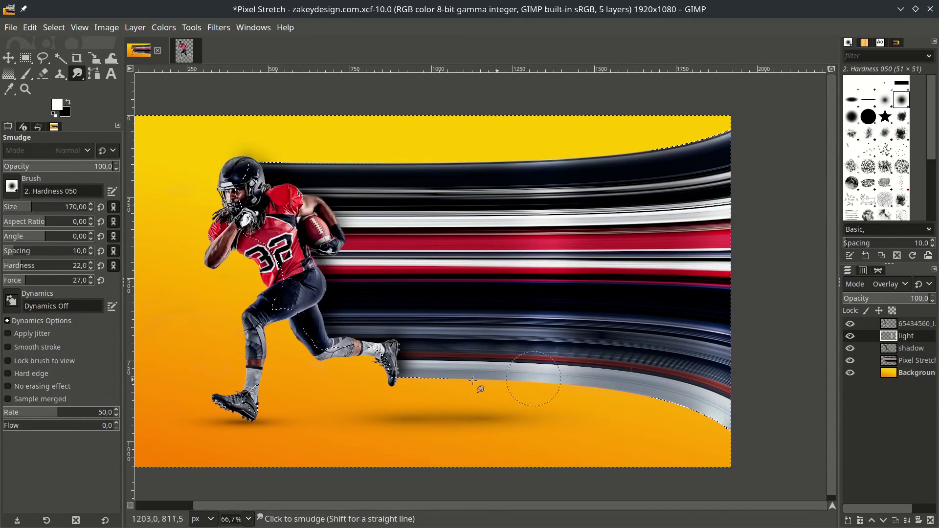
scroll(629, 390, "down", 1)
scroll(629, 390, "down", 1)
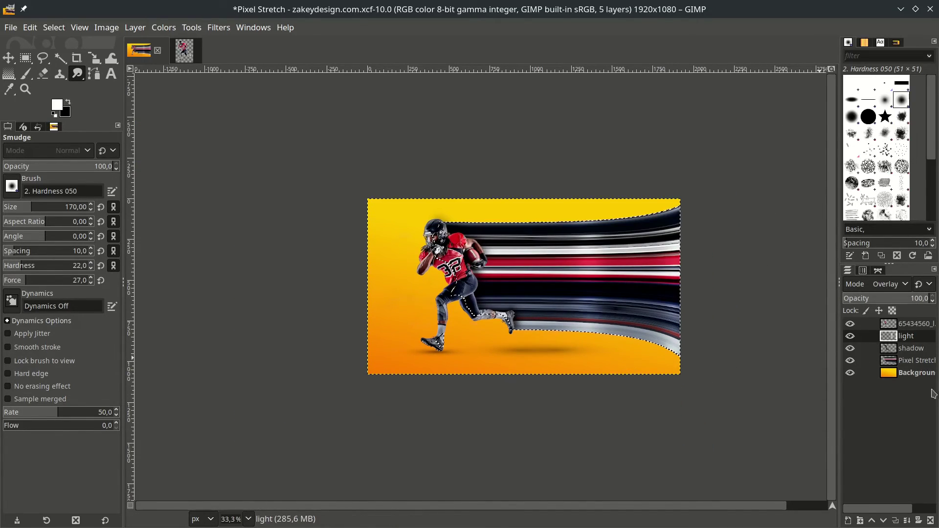